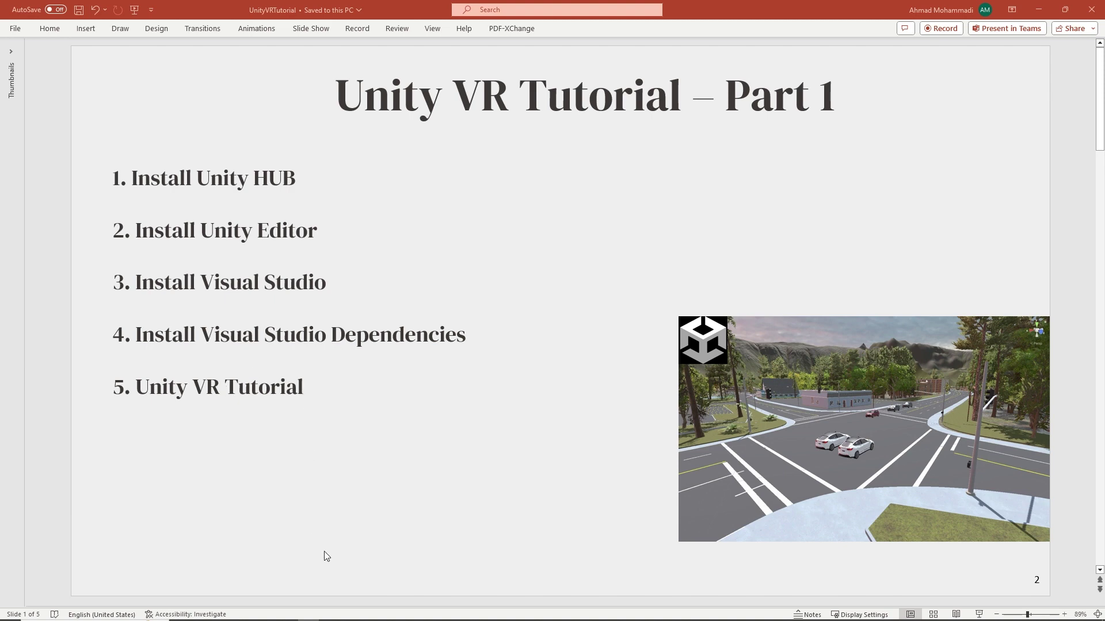
Search Google for 'Install Unity HUB'.
{"action": "left_click_drag", "start_coordinate": [131, 183], "coordinate": [291, 183]}
{"action": "key", "text": "ctrl+c"}
{"action": "left_click", "coordinate": [351, 616]}
{"action": "left_click", "coordinate": [227, 82]}
{"action": "key", "text": "ctrl+a"}
{"action": "key", "text": "ctrl+v"}
{"action": "key", "text": "Return"}
On unity.com/download, download the Unity Hub installer for Windows.
{"action": "left_click", "coordinate": [216, 217]}
{"action": "scroll", "coordinate": [310, 305], "scroll_direction": "down", "scroll_amount": 5}
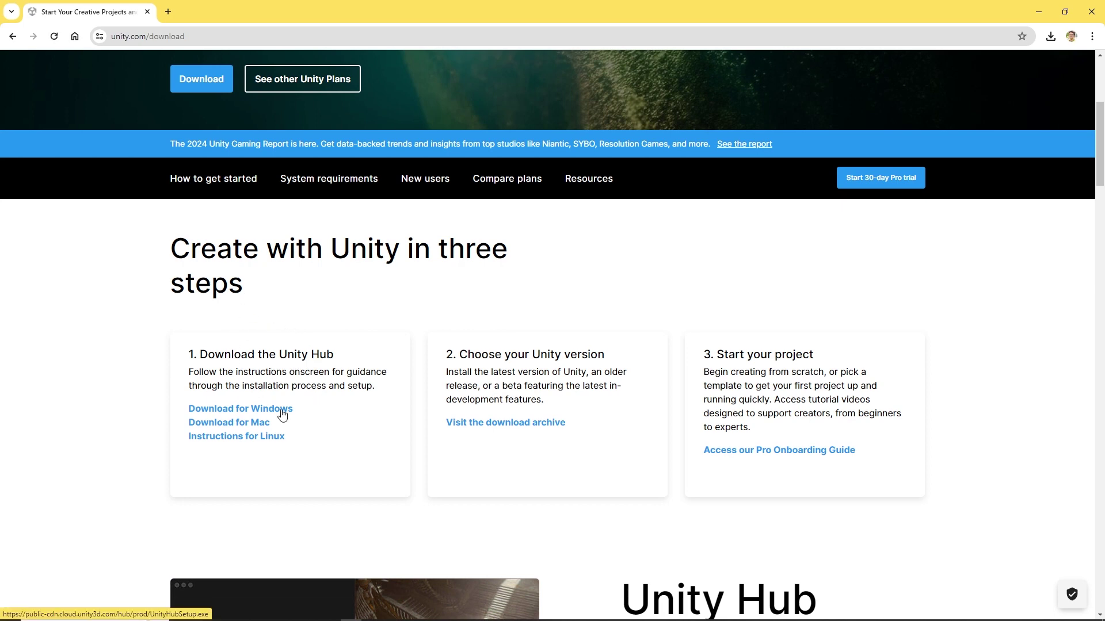
{"action": "left_click", "coordinate": [281, 411]}
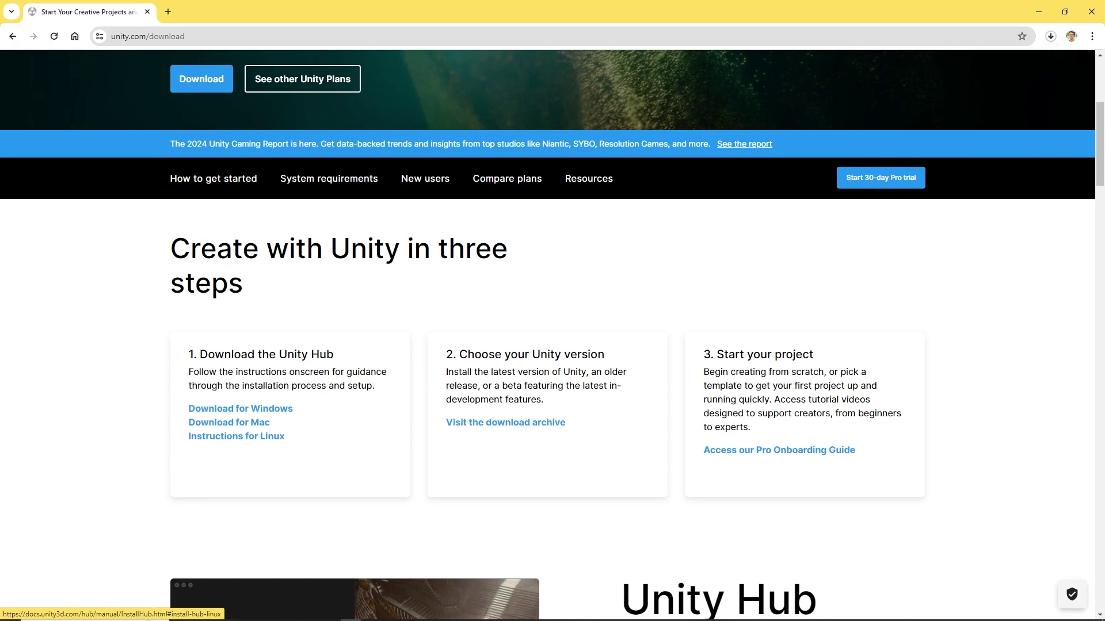
Run UnityHubSetup from Downloads, accept the terms and install into the default Program Files folder.
{"action": "left_click", "coordinate": [244, 613]}
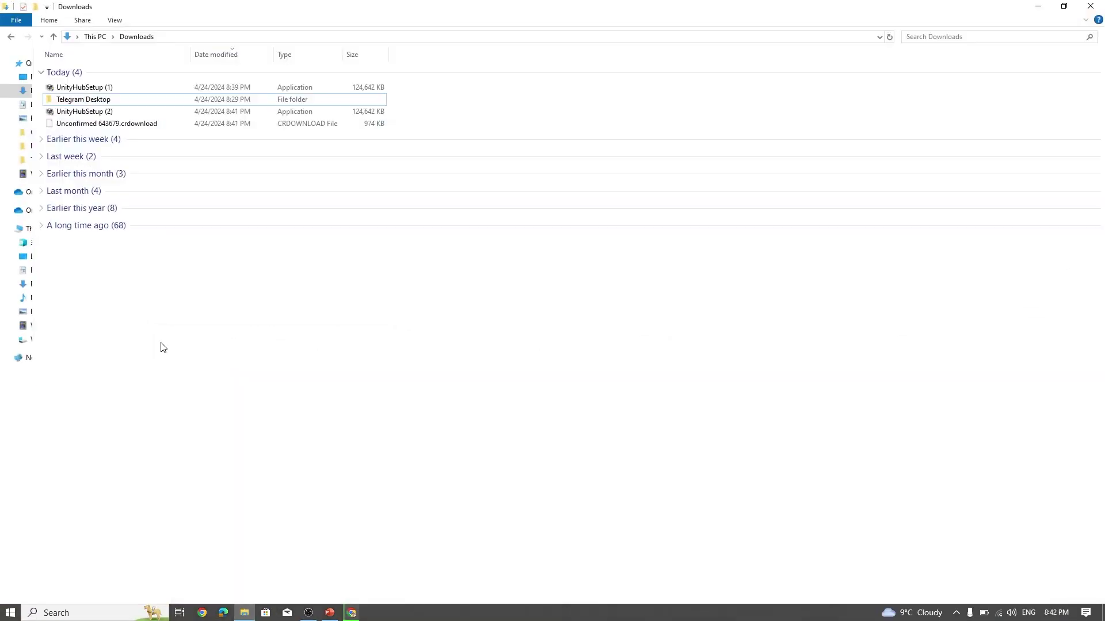
{"action": "left_click", "coordinate": [114, 90]}
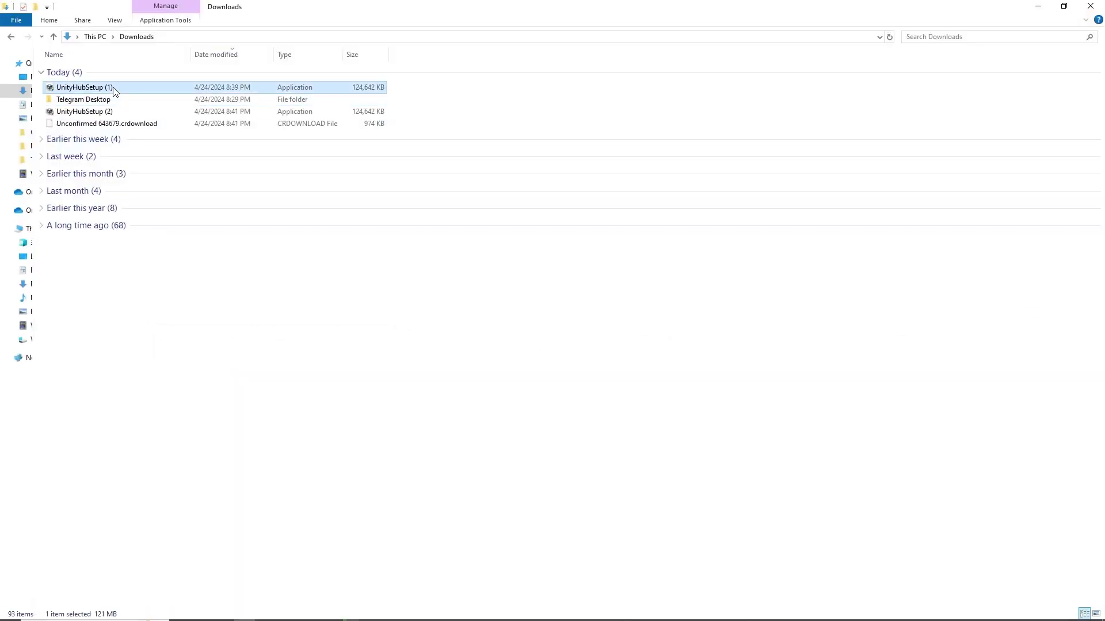
{"action": "double_click", "coordinate": [113, 88]}
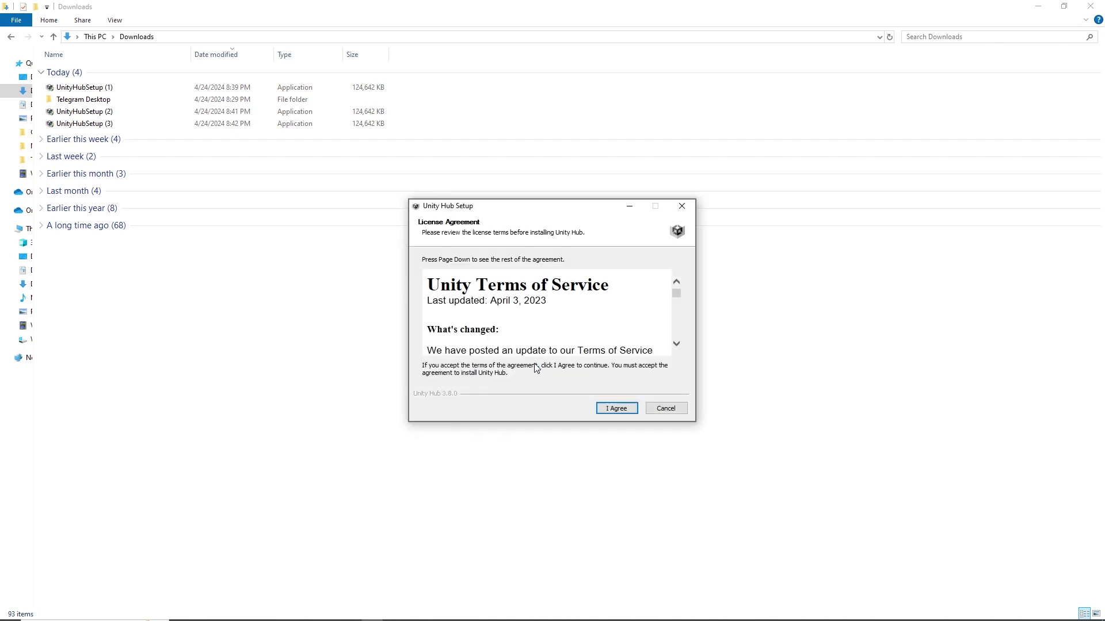
{"action": "left_click", "coordinate": [612, 410]}
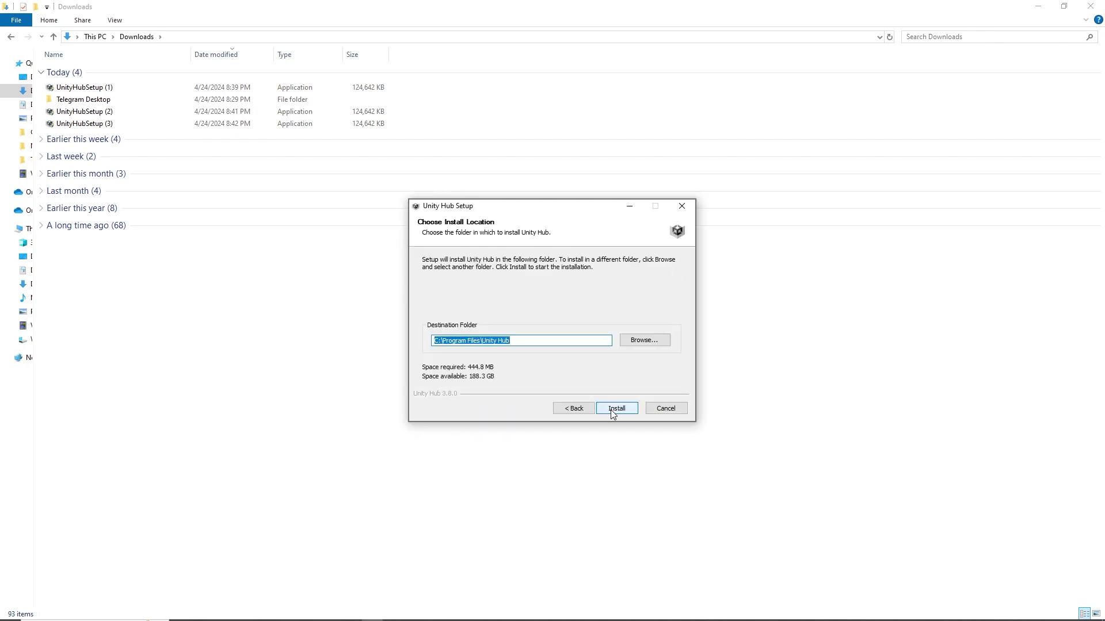
{"action": "left_click", "coordinate": [613, 409]}
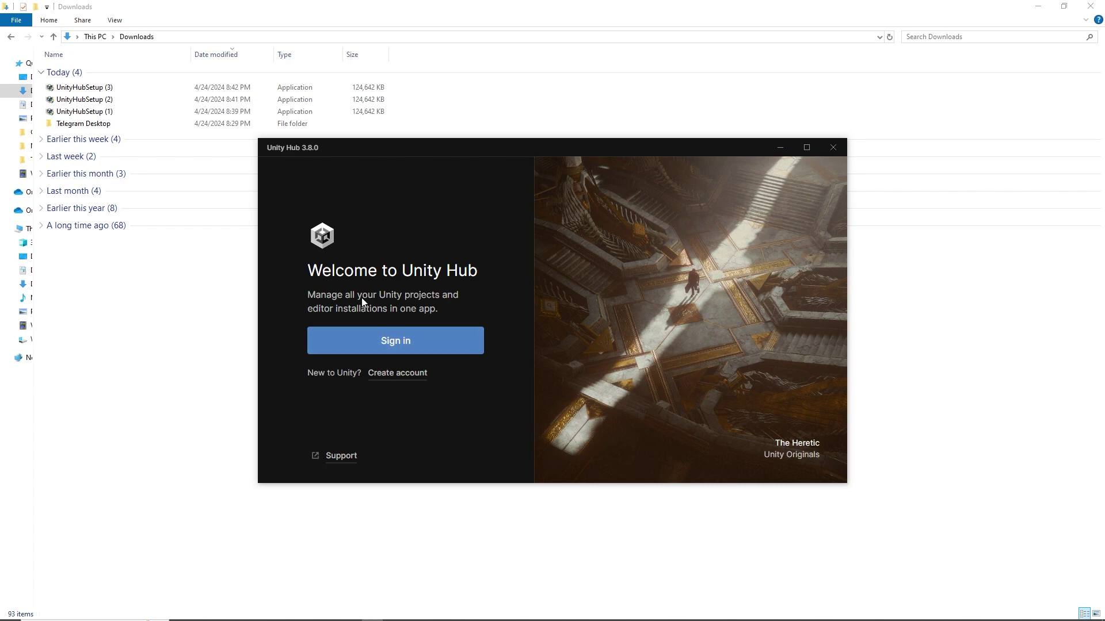
Start a new Unity account and enter the email address and password.
{"action": "left_click", "coordinate": [397, 373]}
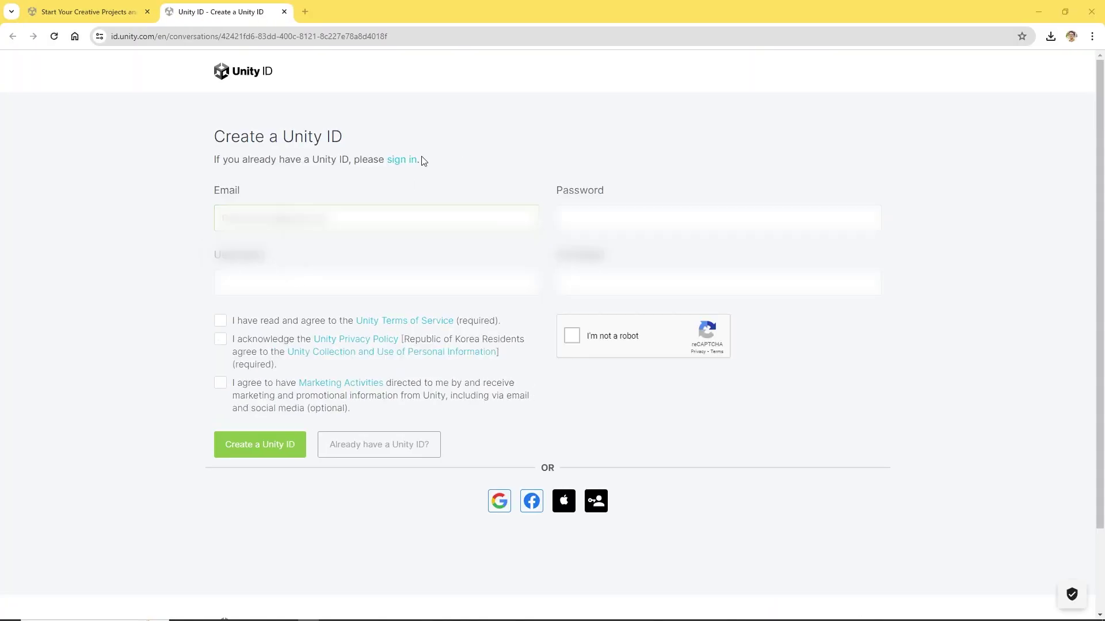
{"action": "left_click", "coordinate": [319, 218]}
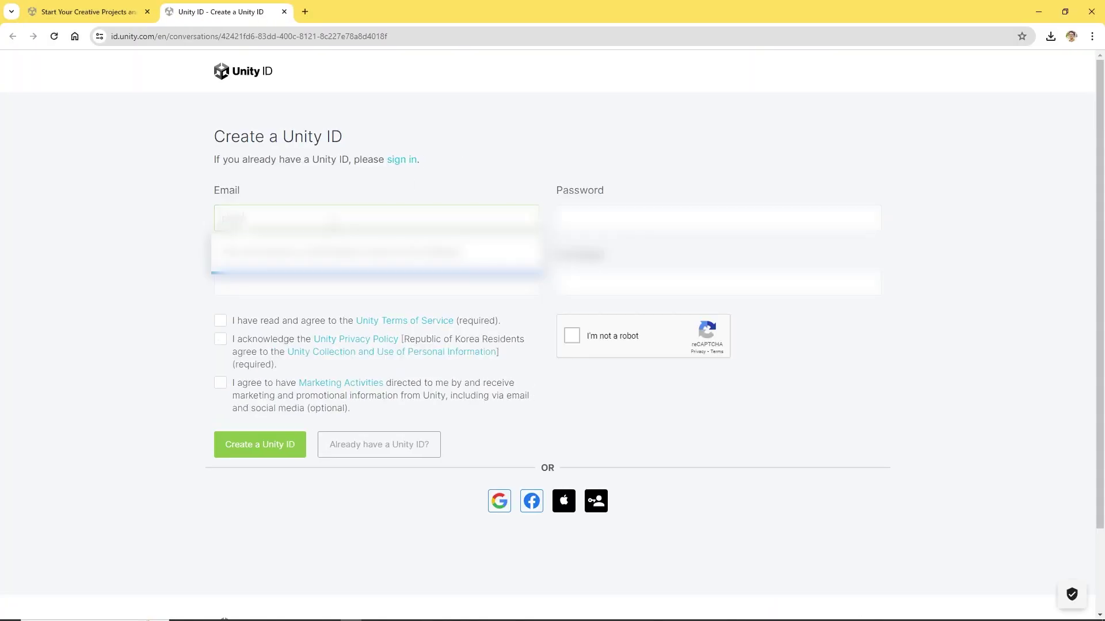
{"action": "type", "text": "gmailcomcom"}
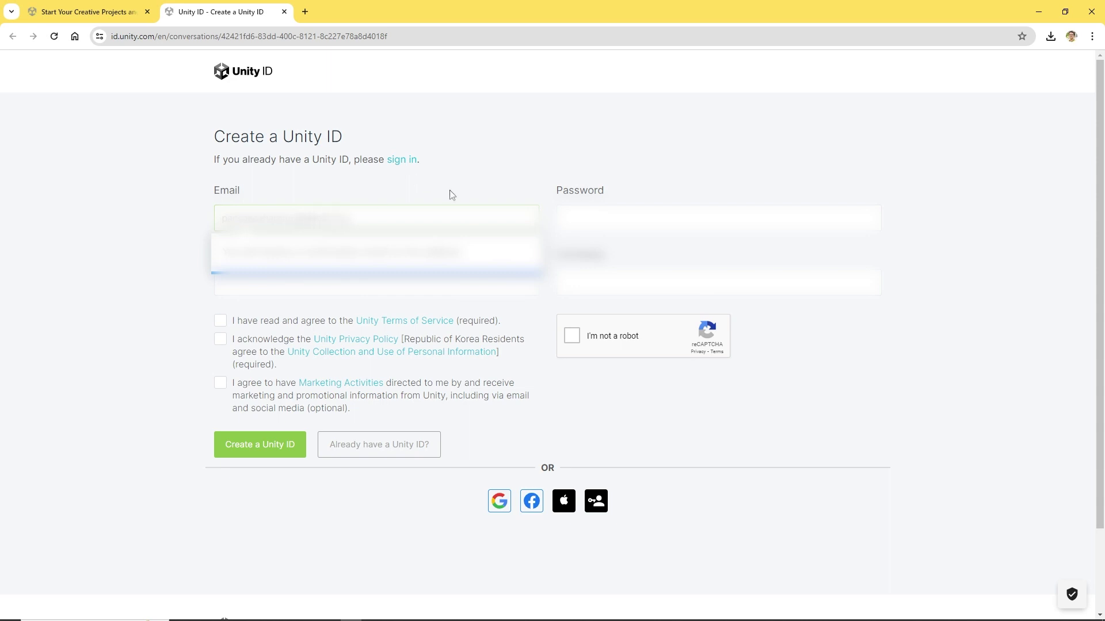
{"action": "left_click", "coordinate": [581, 219]}
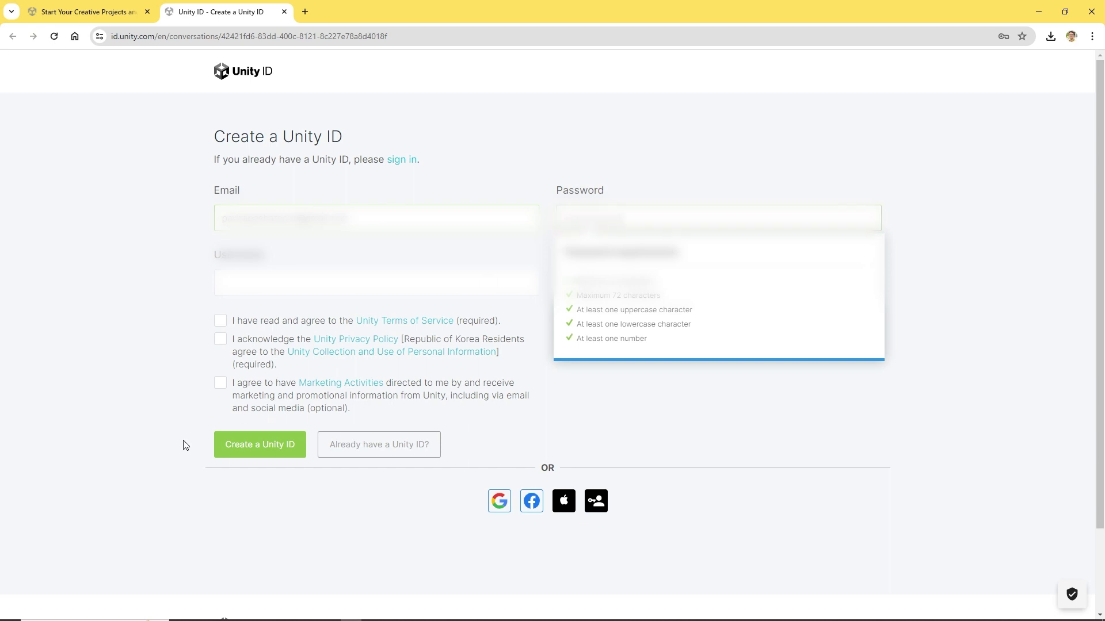
Fill in the username and full name fields, fixing the username warning.
{"action": "left_click", "coordinate": [270, 288]}
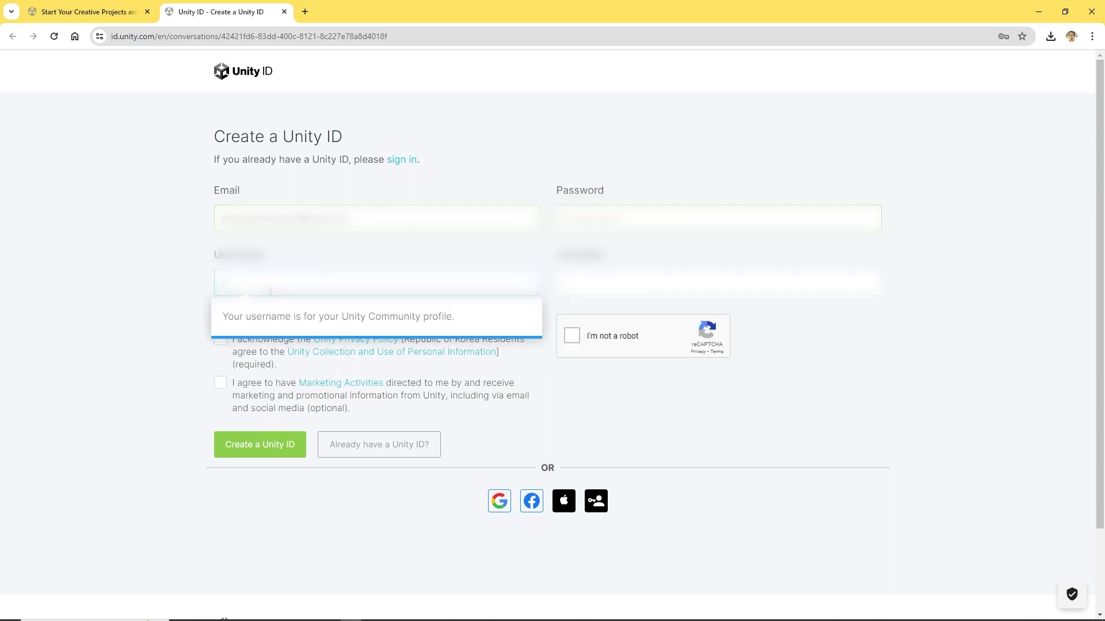
{"action": "key", "text": "BackSpace"}
{"action": "key", "text": "BackSpace"}
{"action": "key", "text": "BackSpace"}
{"action": "key", "text": "Tab"}
{"action": "type", "text": "Nam"}
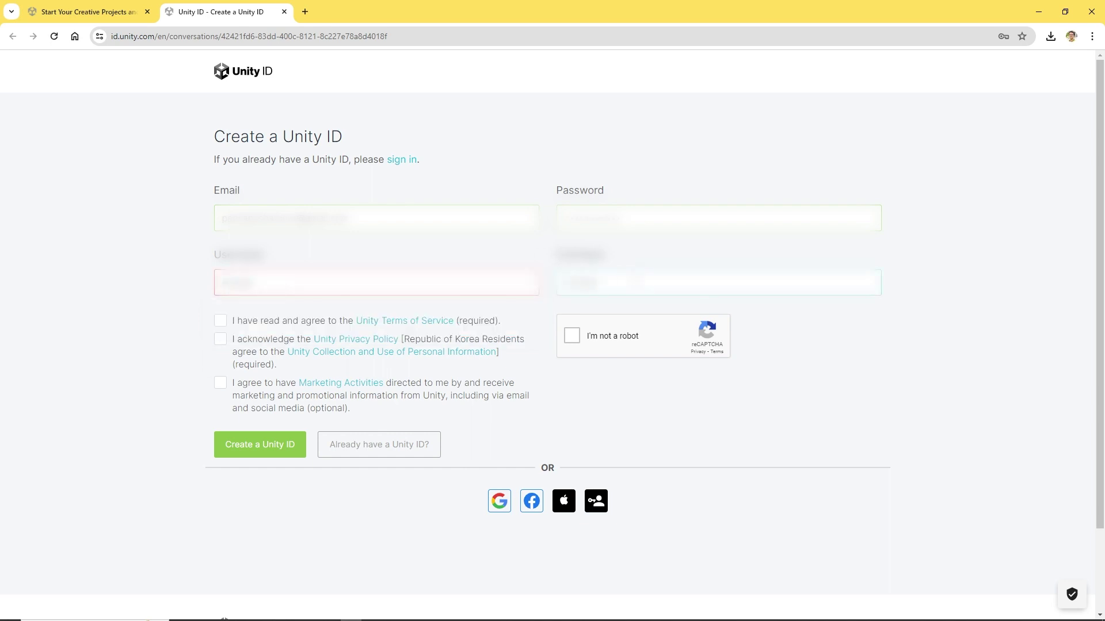
{"action": "left_click", "coordinate": [391, 292]}
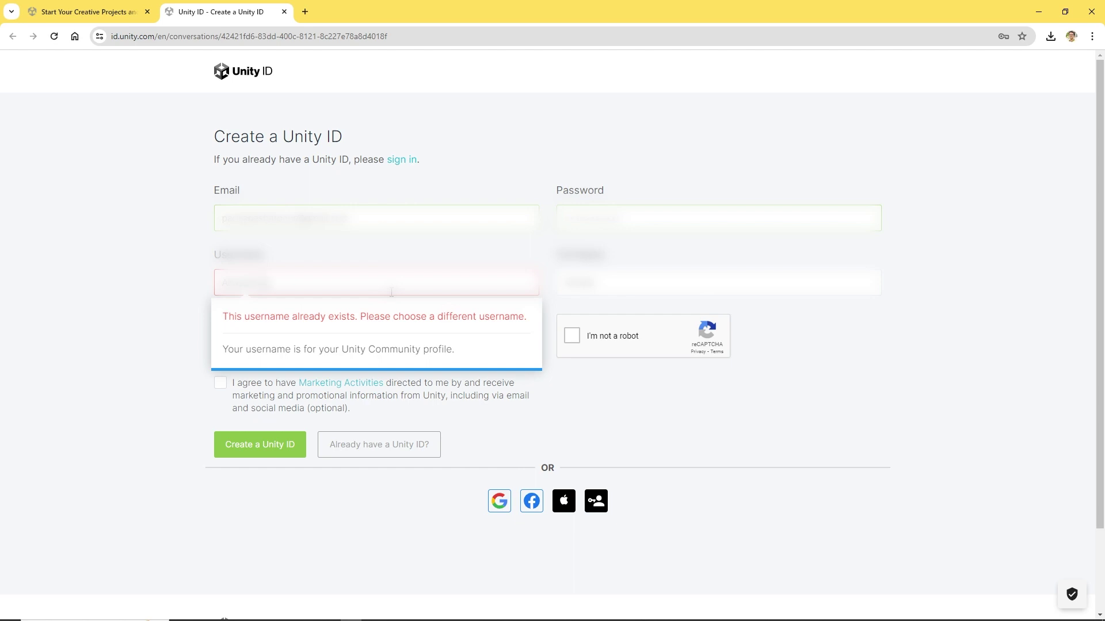
{"action": "left_click", "coordinate": [155, 335]}
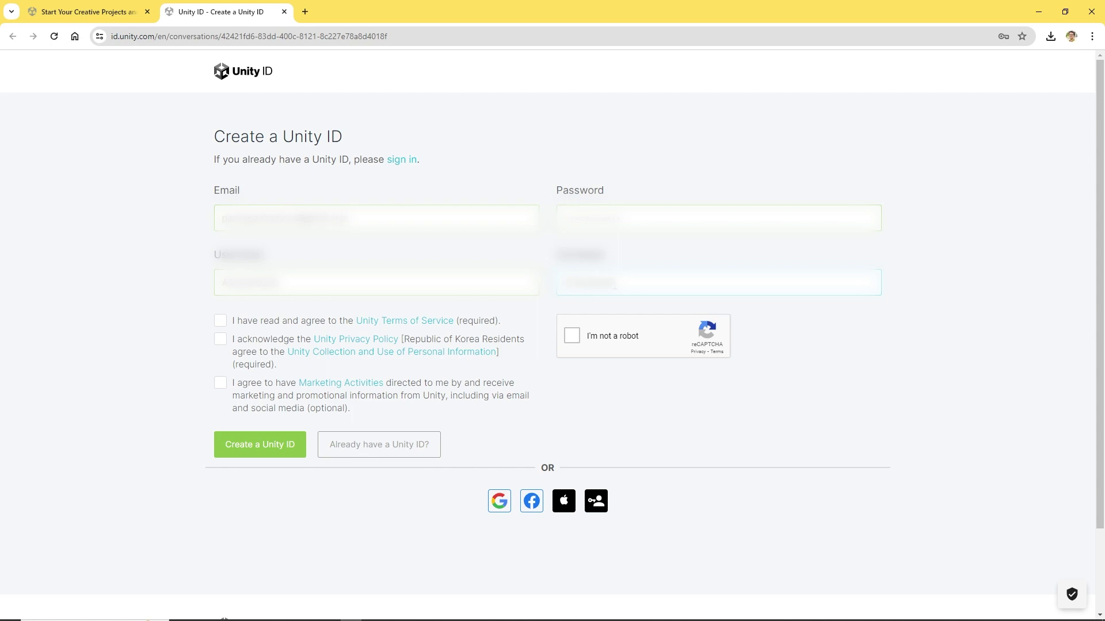
Accept Terms of Service, Privacy Policy and Marketing, pass reCAPTCHA, and create the Unity ID.
{"action": "left_click", "coordinate": [220, 321]}
{"action": "left_click", "coordinate": [221, 340]}
{"action": "left_click", "coordinate": [229, 387]}
{"action": "left_click", "coordinate": [572, 342]}
{"action": "left_click", "coordinate": [285, 450]}
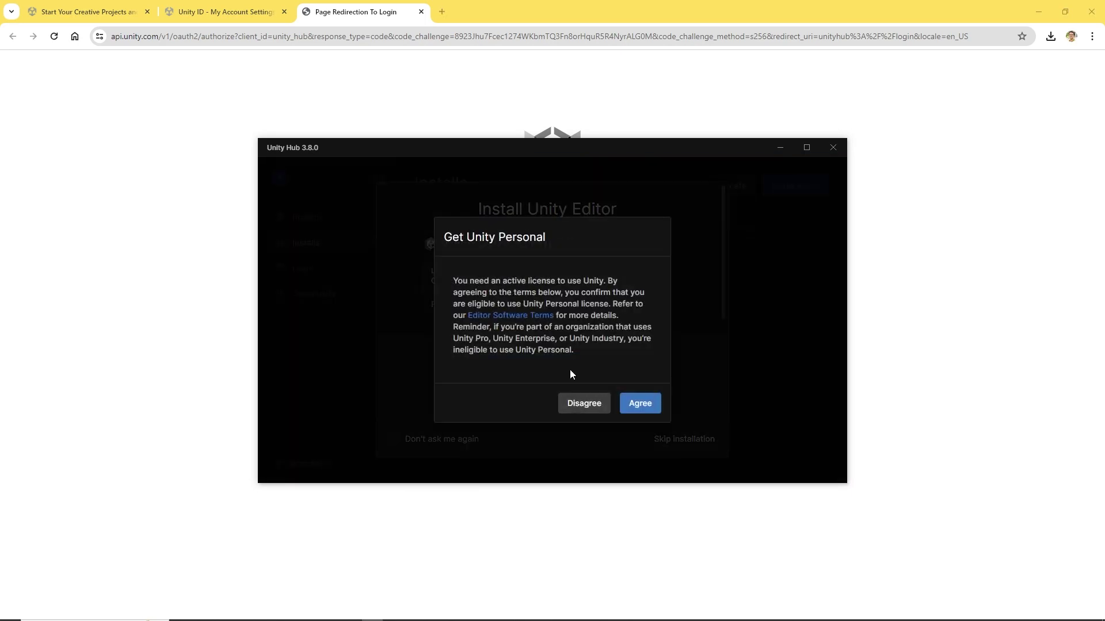
Accept the Unity Personal license, skip the editor install, then browse Projects and return to Installs.
{"action": "left_click", "coordinate": [640, 402]}
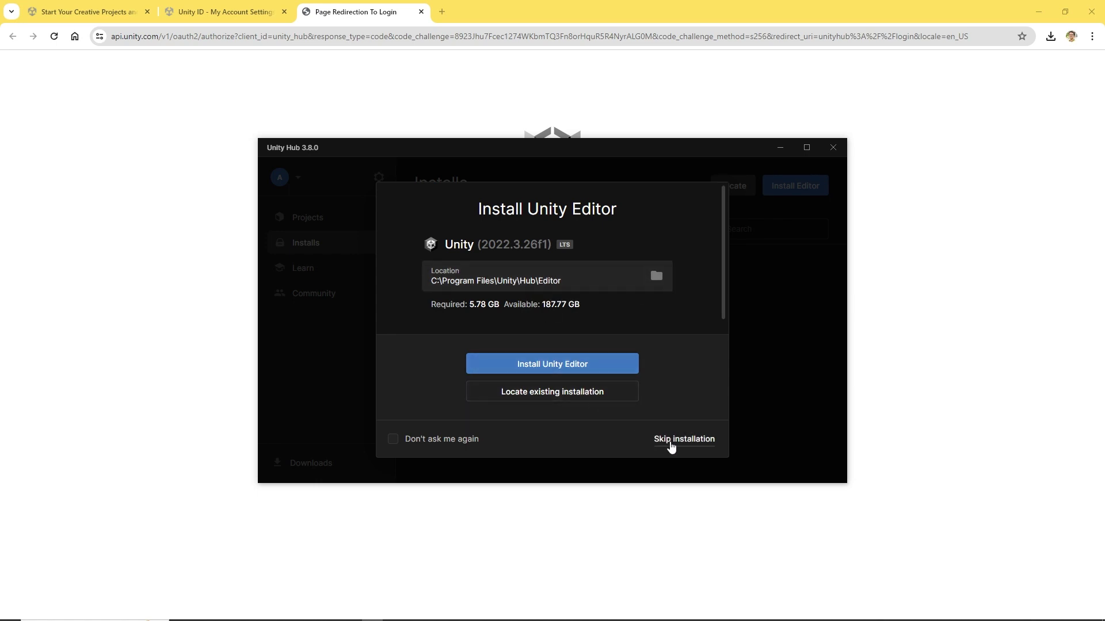
{"action": "left_click", "coordinate": [670, 441]}
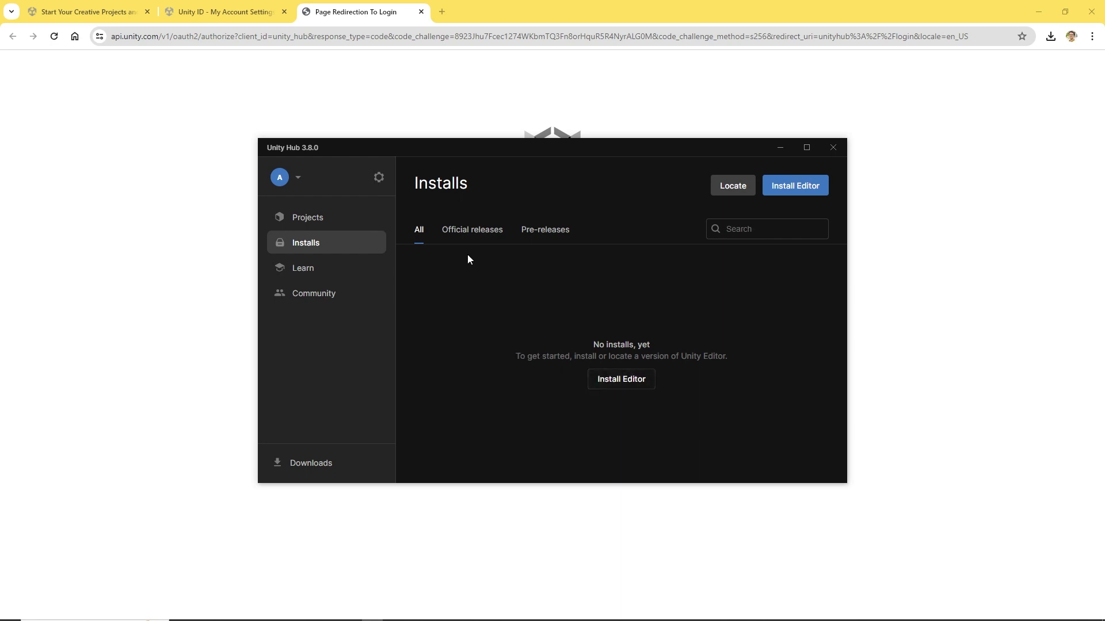
{"action": "left_click", "coordinate": [299, 178]}
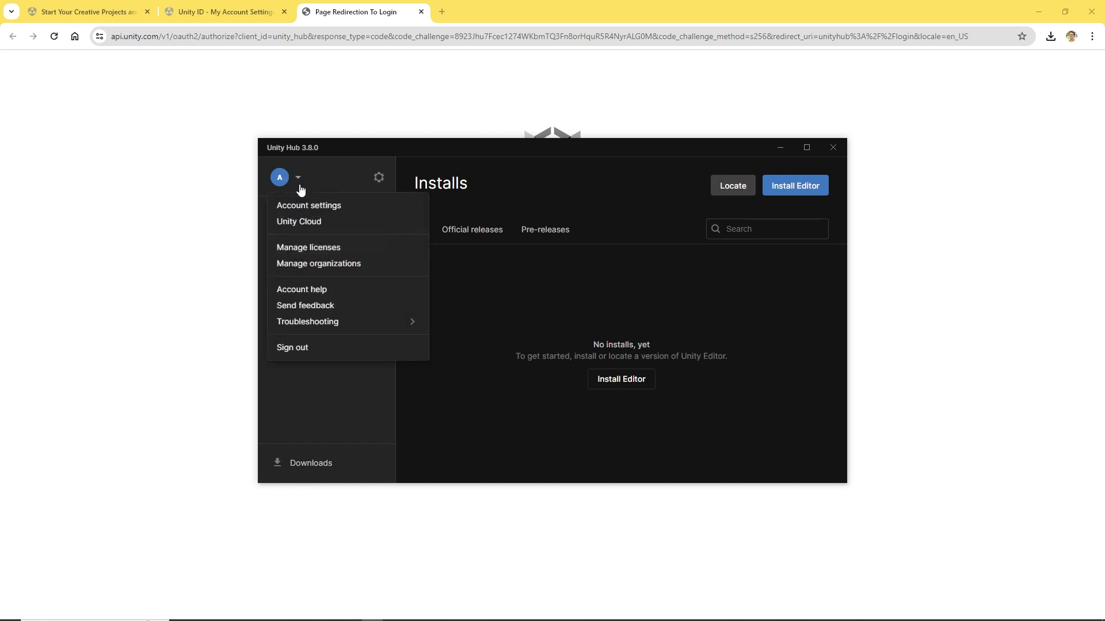
{"action": "left_click", "coordinate": [489, 386]}
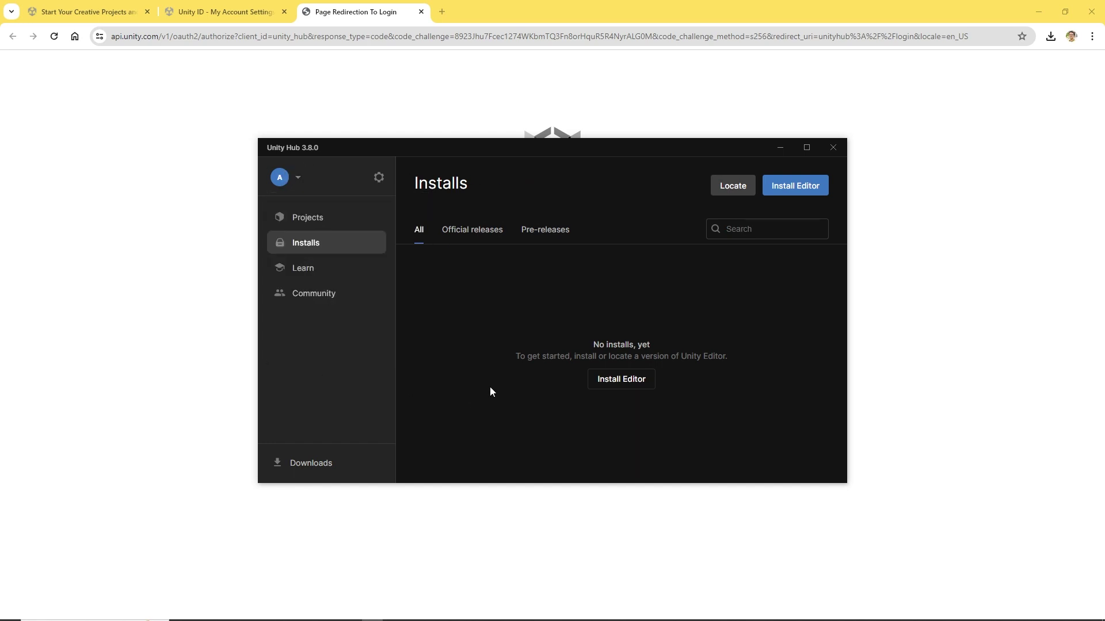
{"action": "left_click", "coordinate": [320, 220]}
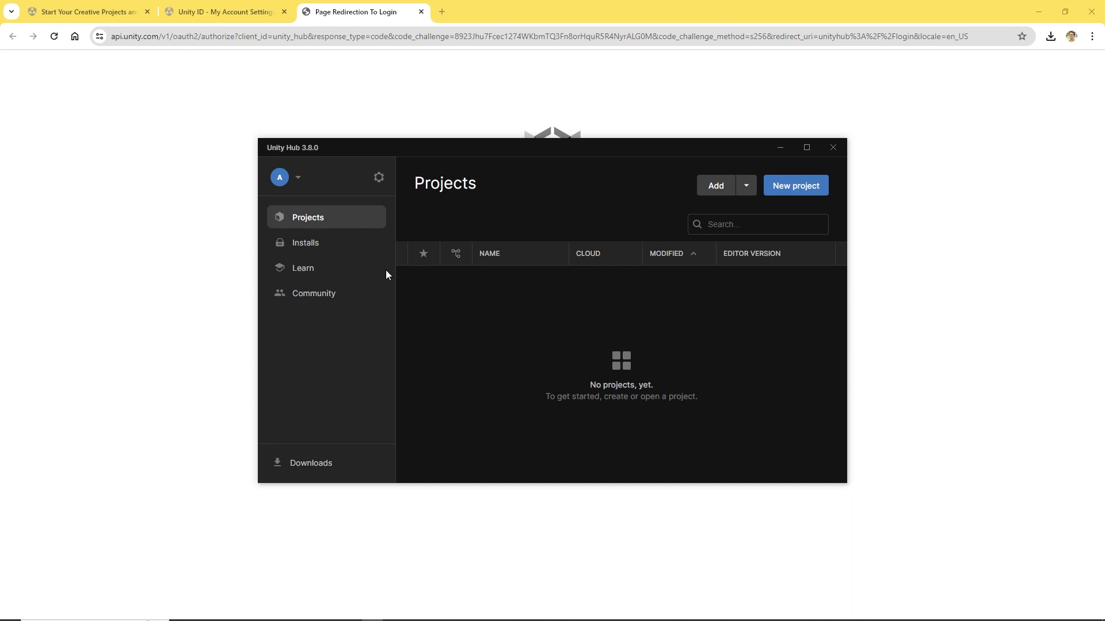
{"action": "left_click", "coordinate": [310, 242]}
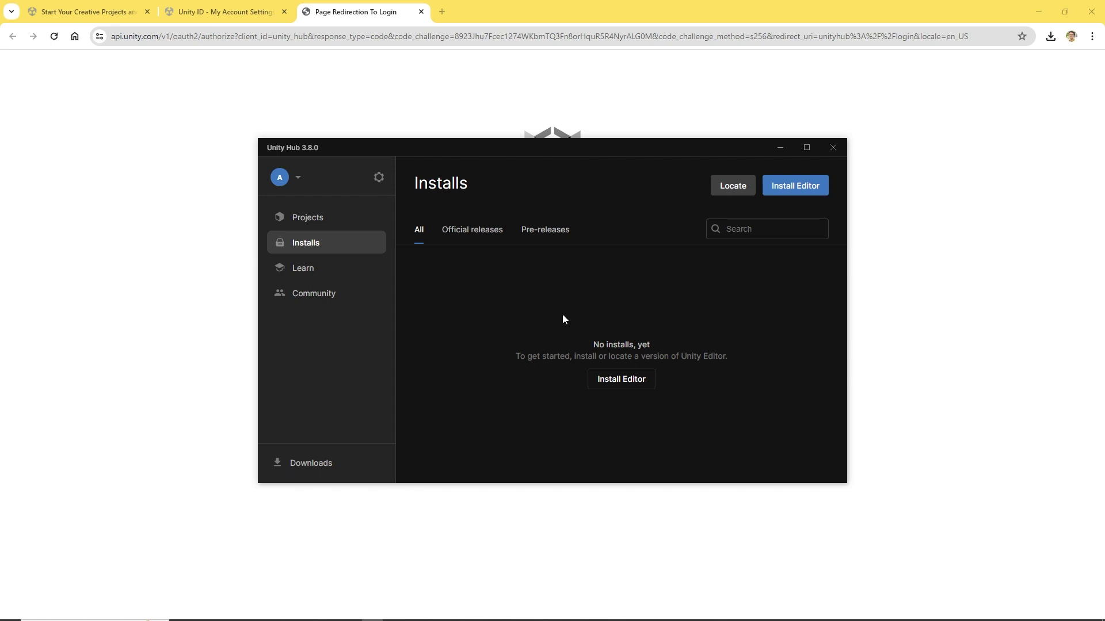
From Install Unity Editor's Archive tab, follow the 'download archive' link to the browser.
{"action": "left_click", "coordinate": [614, 386]}
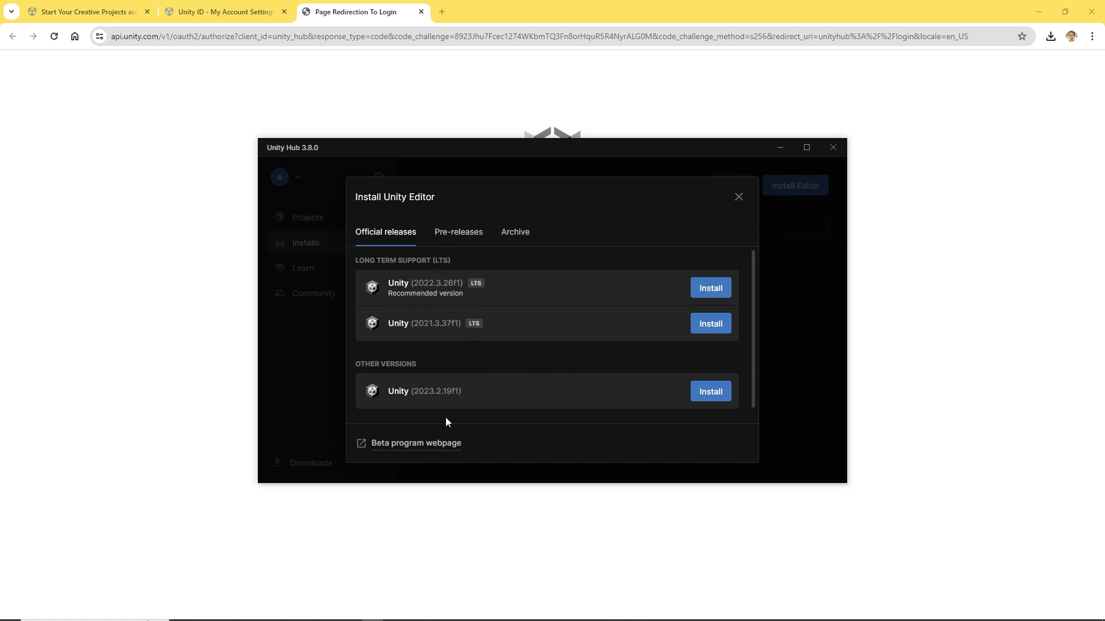
{"action": "scroll", "coordinate": [437, 420], "scroll_direction": "down", "scroll_amount": 1}
{"action": "scroll", "coordinate": [468, 380], "scroll_direction": "up", "scroll_amount": 1}
{"action": "left_click", "coordinate": [460, 242]}
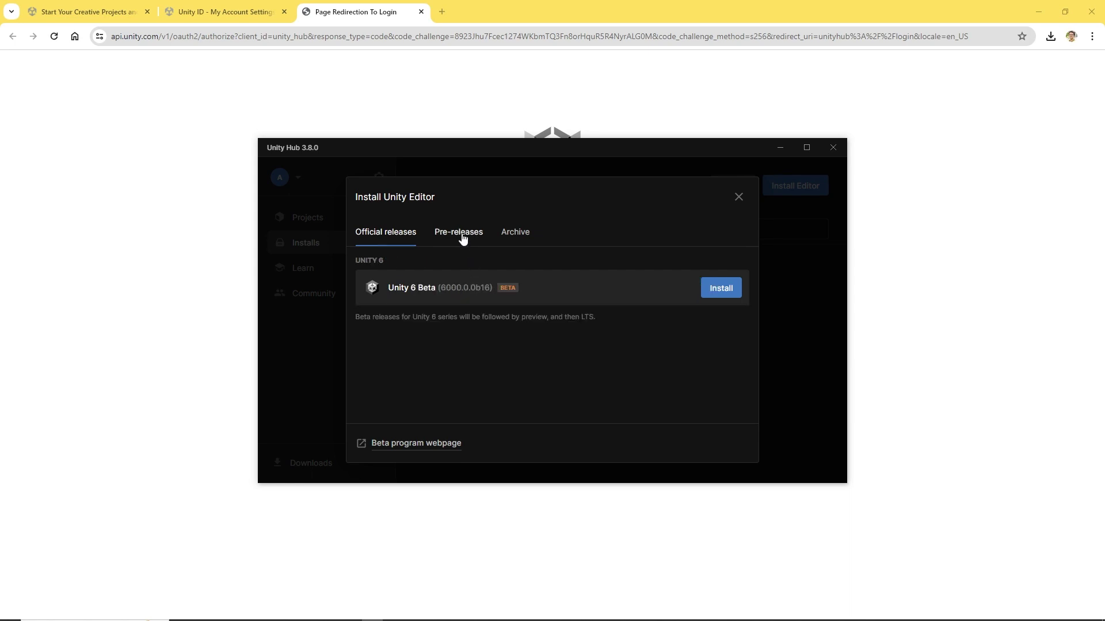
{"action": "left_click", "coordinate": [505, 236]}
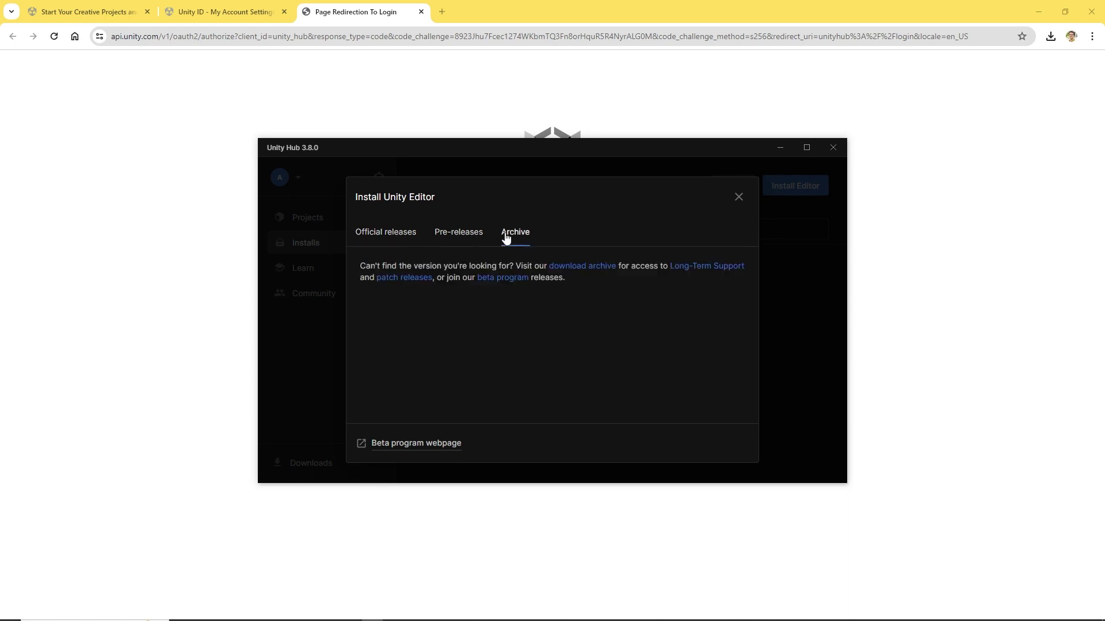
{"action": "left_click", "coordinate": [580, 269]}
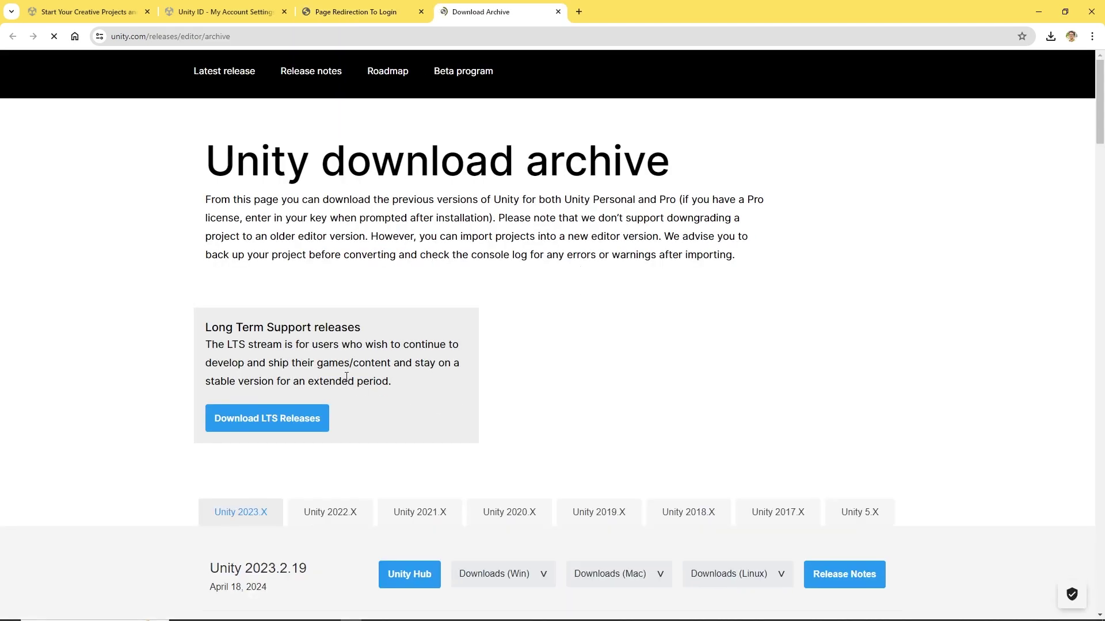
Under the Unity 2022.X tab, choose Unity Hub install for Unity 2022.3.16.
{"action": "scroll", "coordinate": [127, 386], "scroll_direction": "down", "scroll_amount": 3}
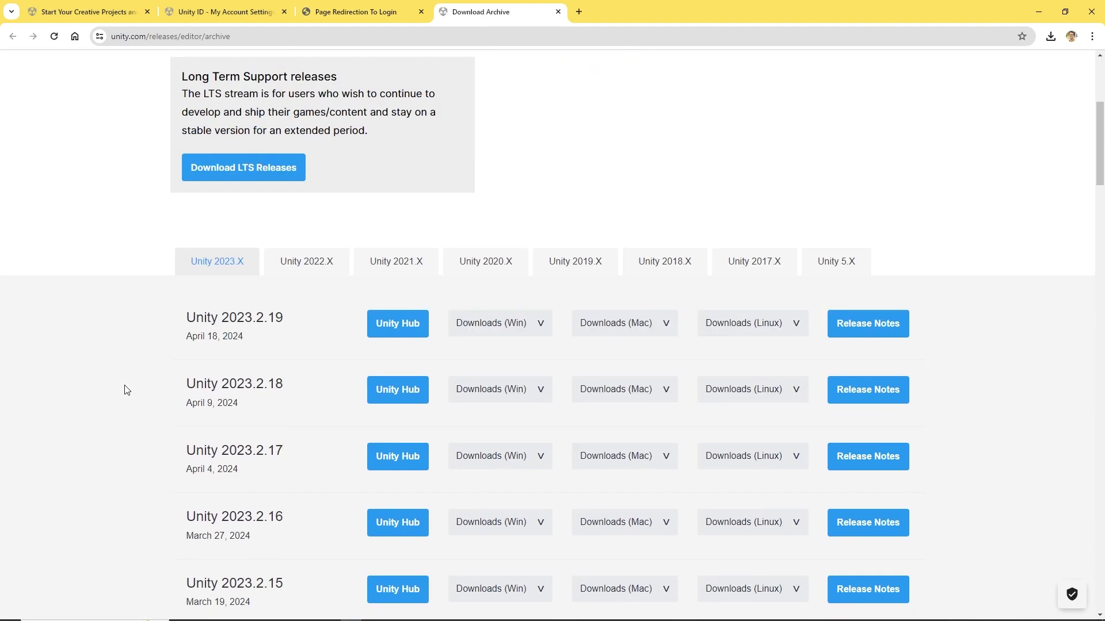
{"action": "left_click", "coordinate": [299, 263]}
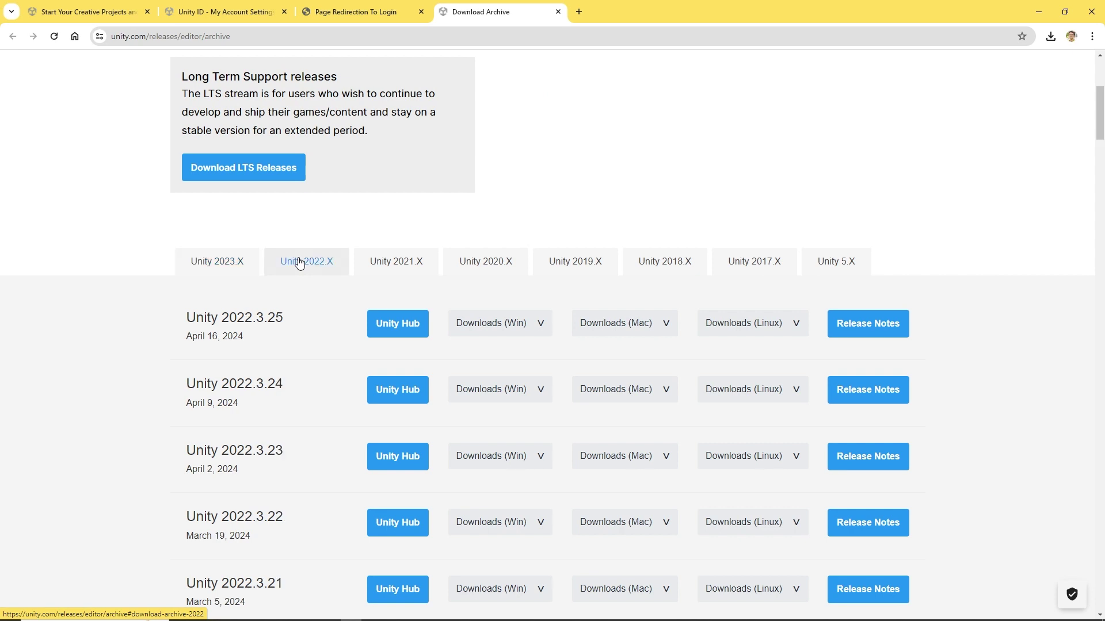
{"action": "scroll", "coordinate": [150, 358], "scroll_direction": "down", "scroll_amount": 5}
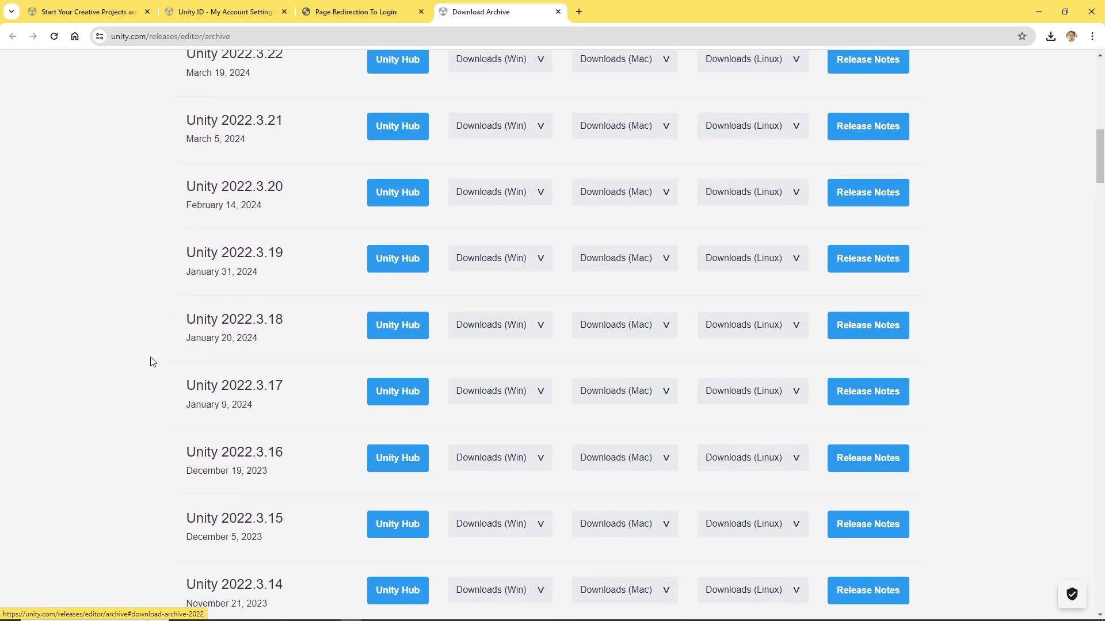
{"action": "scroll", "coordinate": [153, 361], "scroll_direction": "down", "scroll_amount": 1}
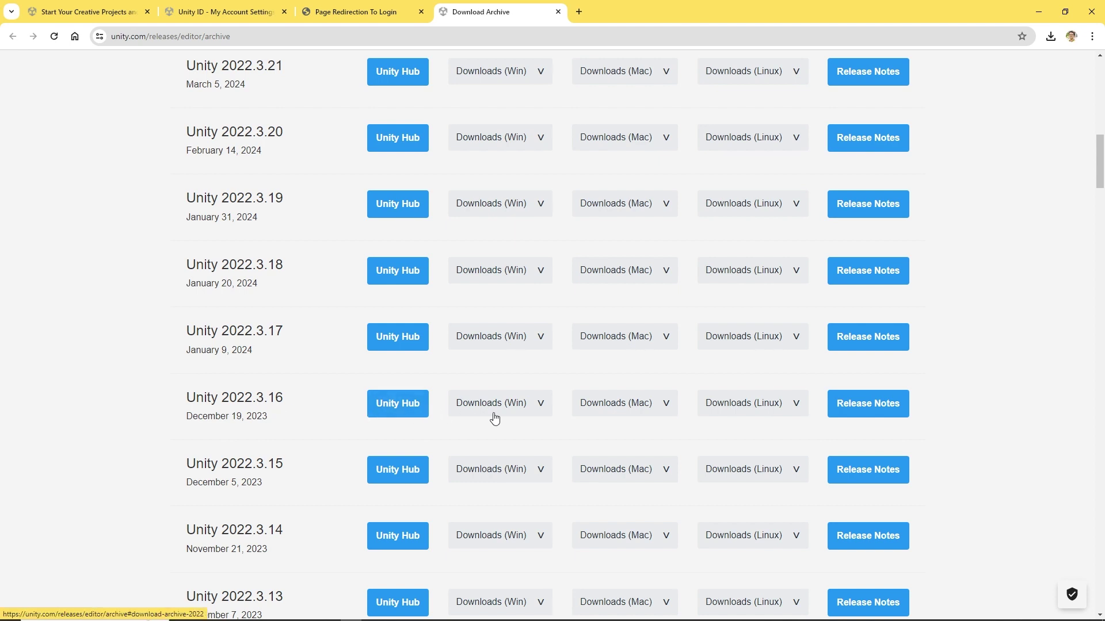
{"action": "left_click", "coordinate": [395, 408]}
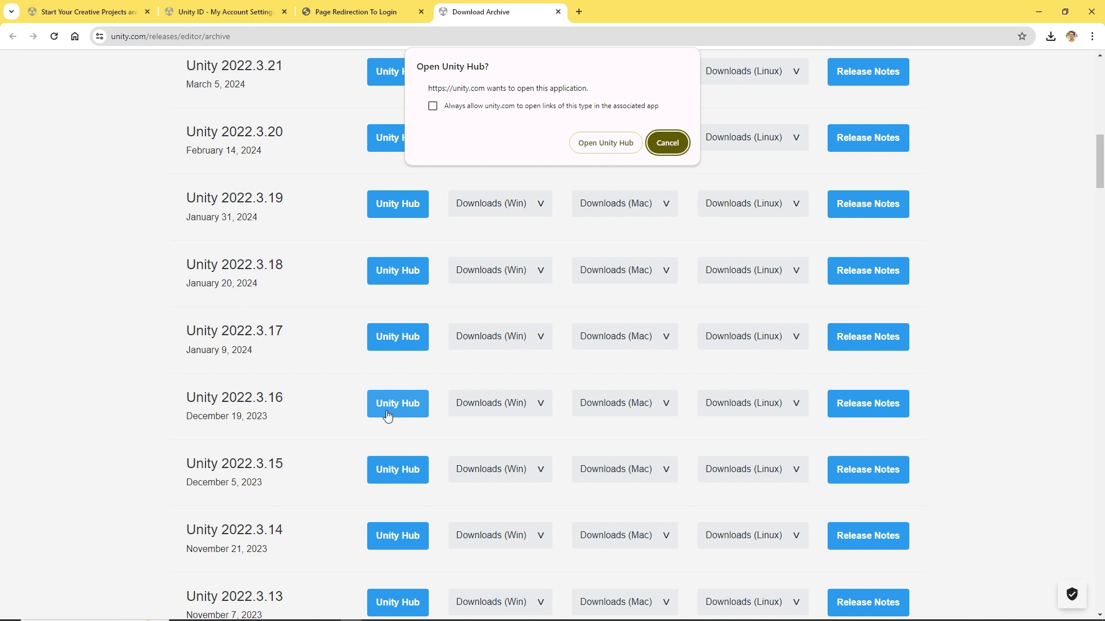
Open 2022.3.16f1 in Unity Hub, keeping Visual Studio Community 2022 and unticking Windows Build Support (IL2CPP).
{"action": "left_click", "coordinate": [592, 146]}
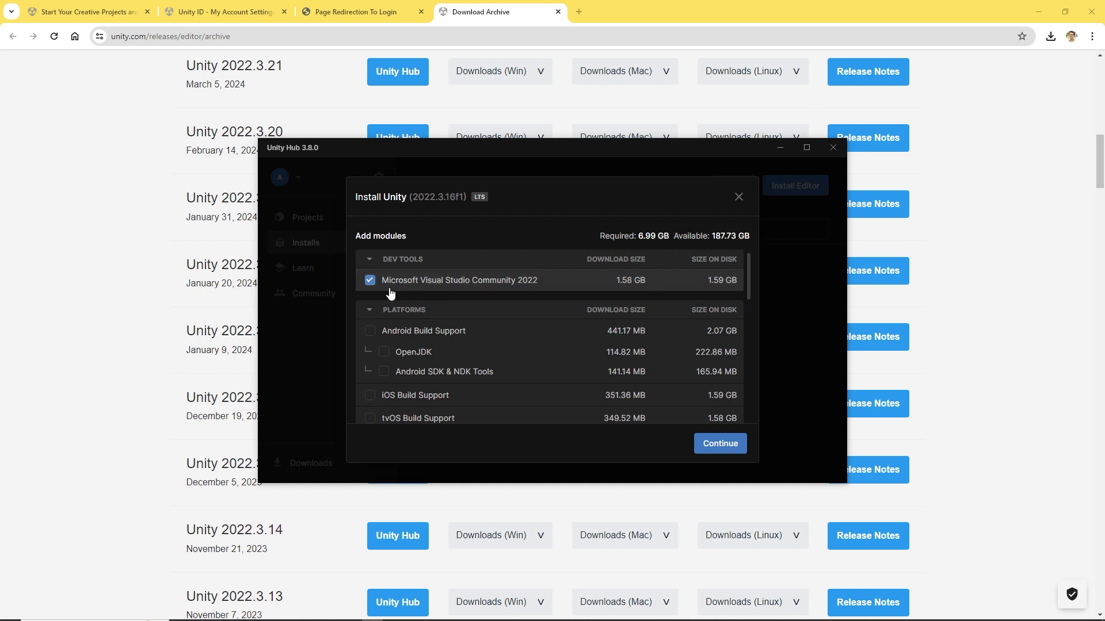
{"action": "scroll", "coordinate": [431, 363], "scroll_direction": "down", "scroll_amount": 5}
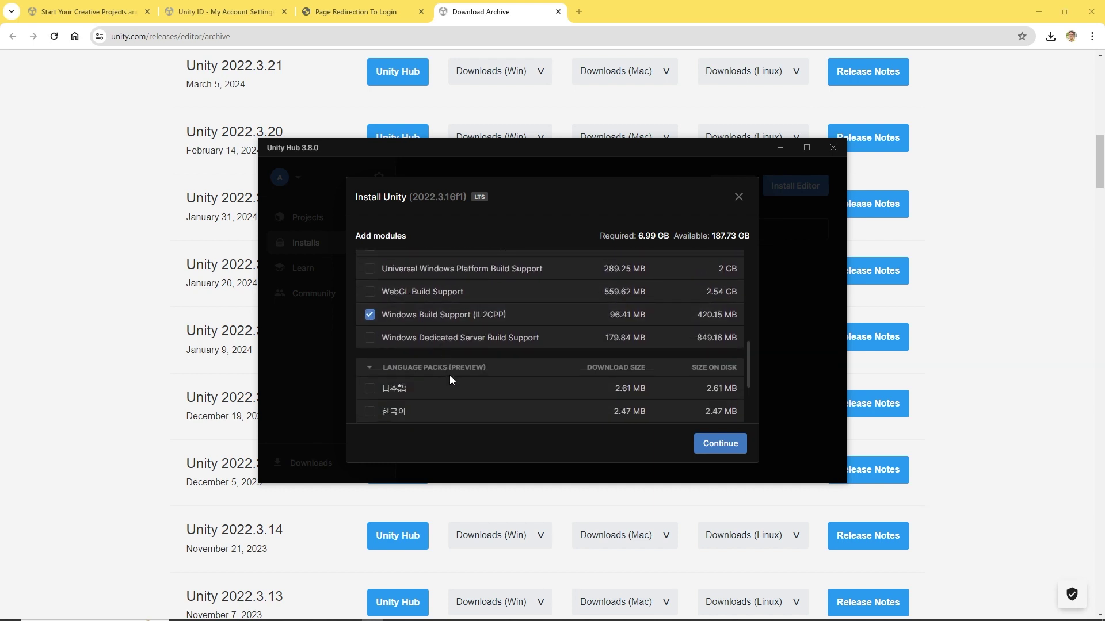
{"action": "left_click", "coordinate": [370, 314]}
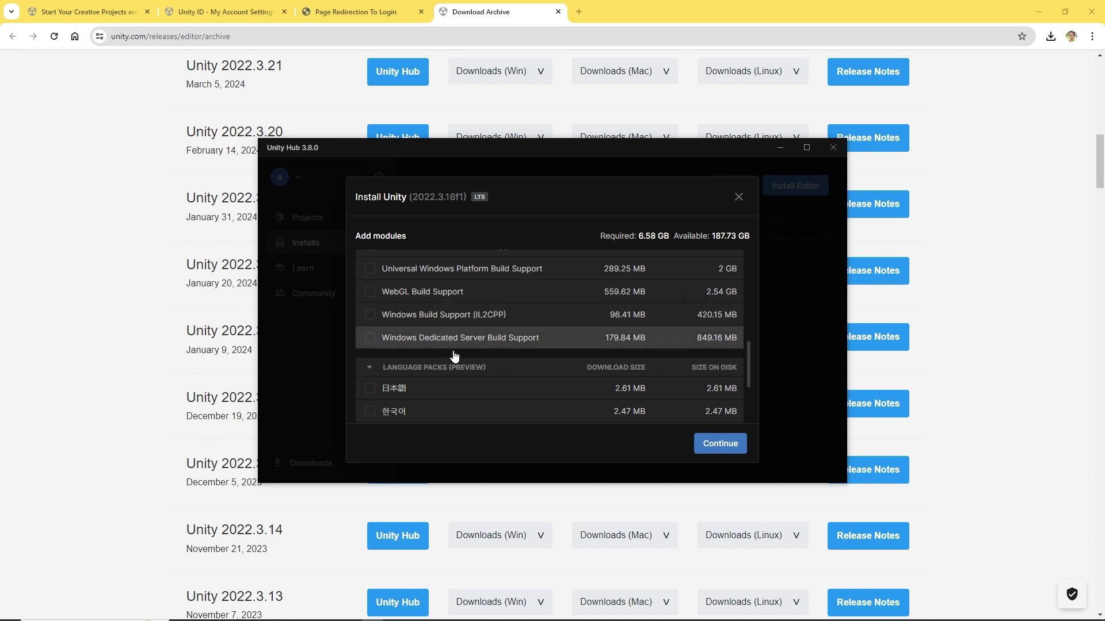
{"action": "scroll", "coordinate": [453, 351], "scroll_direction": "down", "scroll_amount": 3}
{"action": "scroll", "coordinate": [515, 385], "scroll_direction": "up", "scroll_amount": 10}
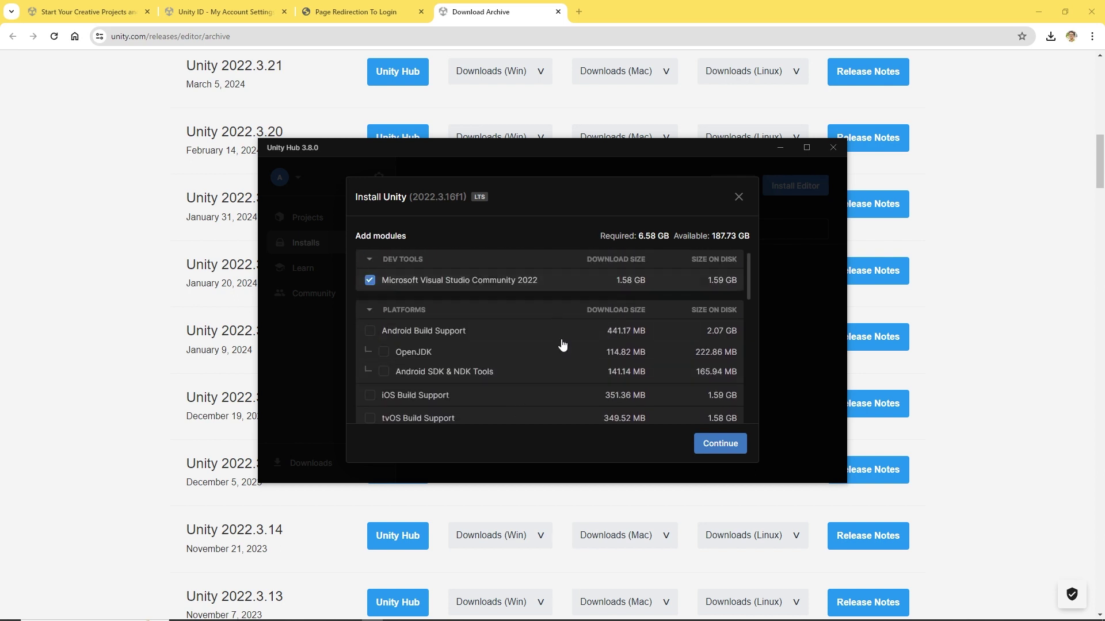
Agree to the Visual Studio 2022 Community terms and install Unity 2022.3.16f1.
{"action": "left_click", "coordinate": [713, 450]}
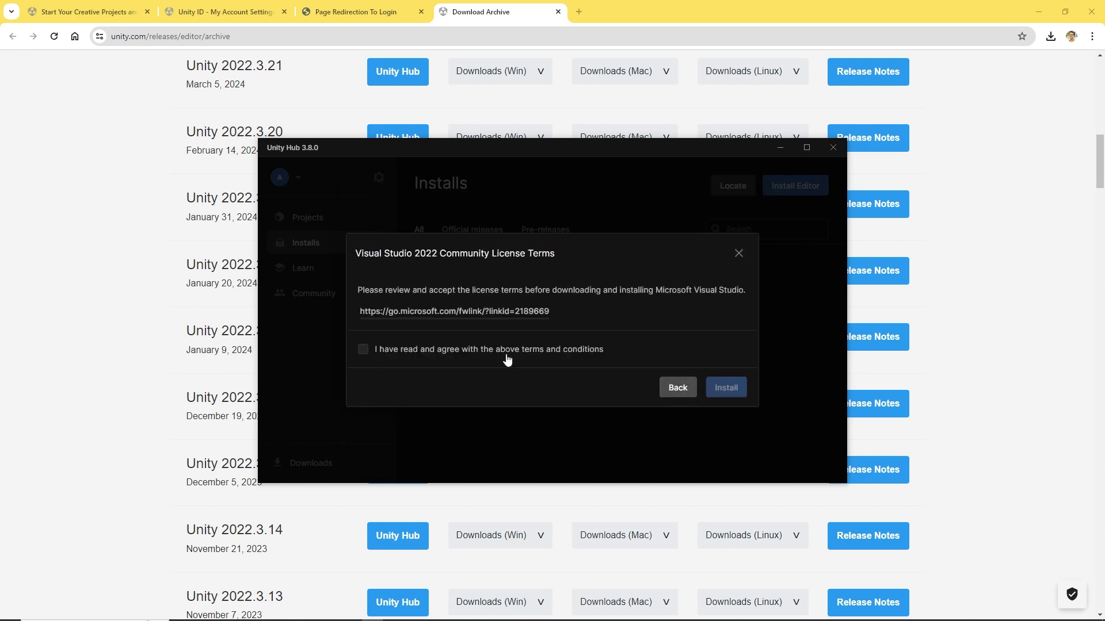
{"action": "left_click", "coordinate": [406, 350]}
{"action": "left_click", "coordinate": [715, 396]}
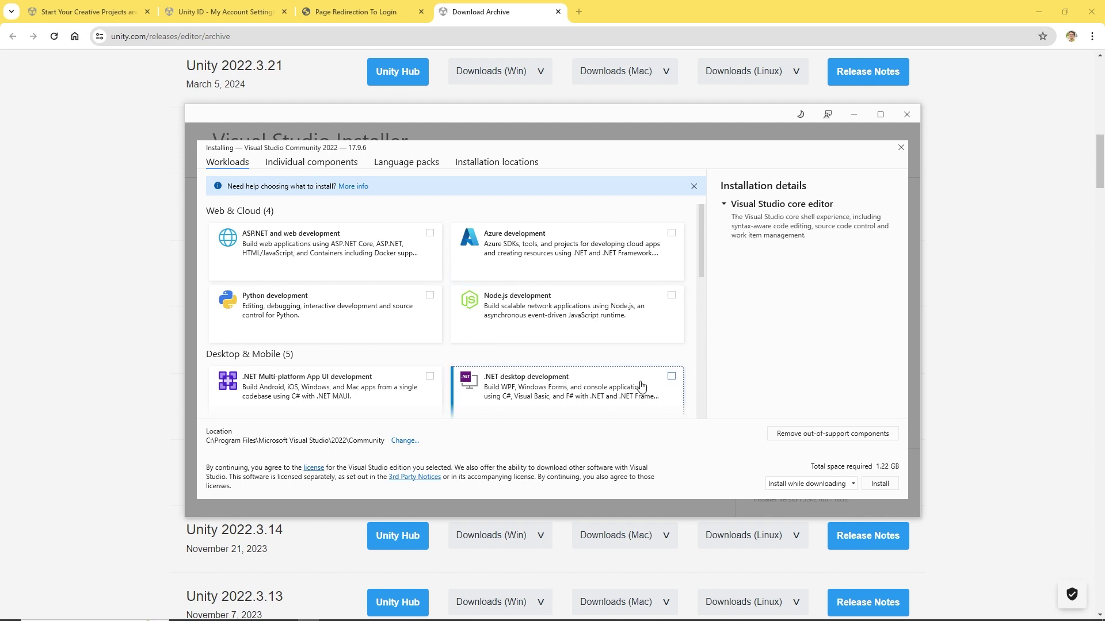
Install Visual Studio with the .NET desktop development and Game development with Unity workloads.
{"action": "left_click", "coordinate": [671, 377]}
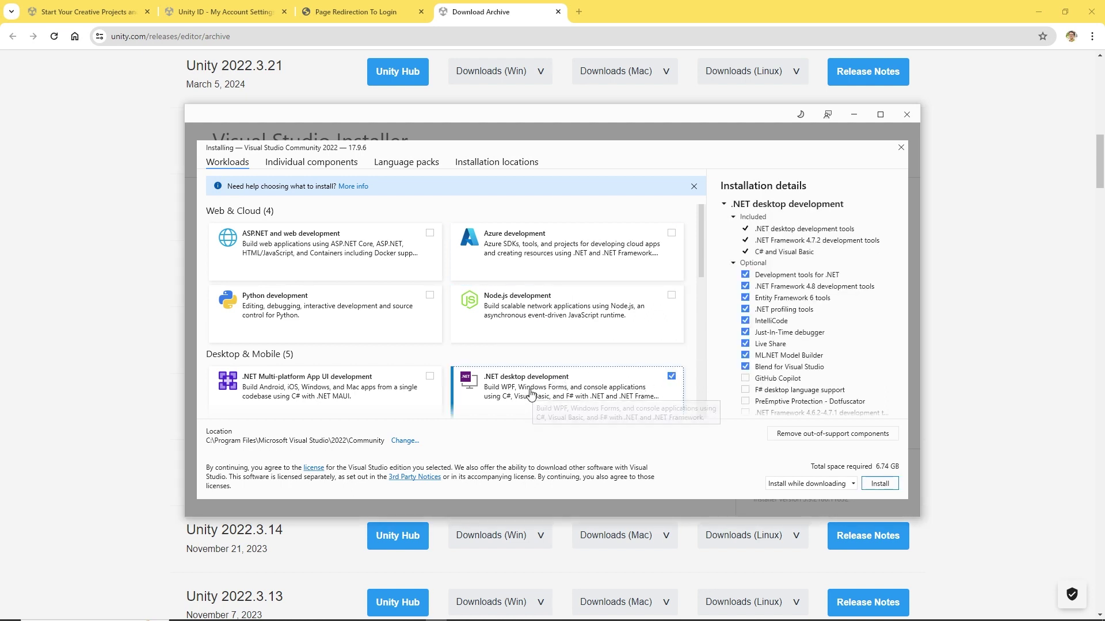
{"action": "scroll", "coordinate": [544, 398], "scroll_direction": "down", "scroll_amount": 1}
{"action": "scroll", "coordinate": [500, 364], "scroll_direction": "down", "scroll_amount": 2}
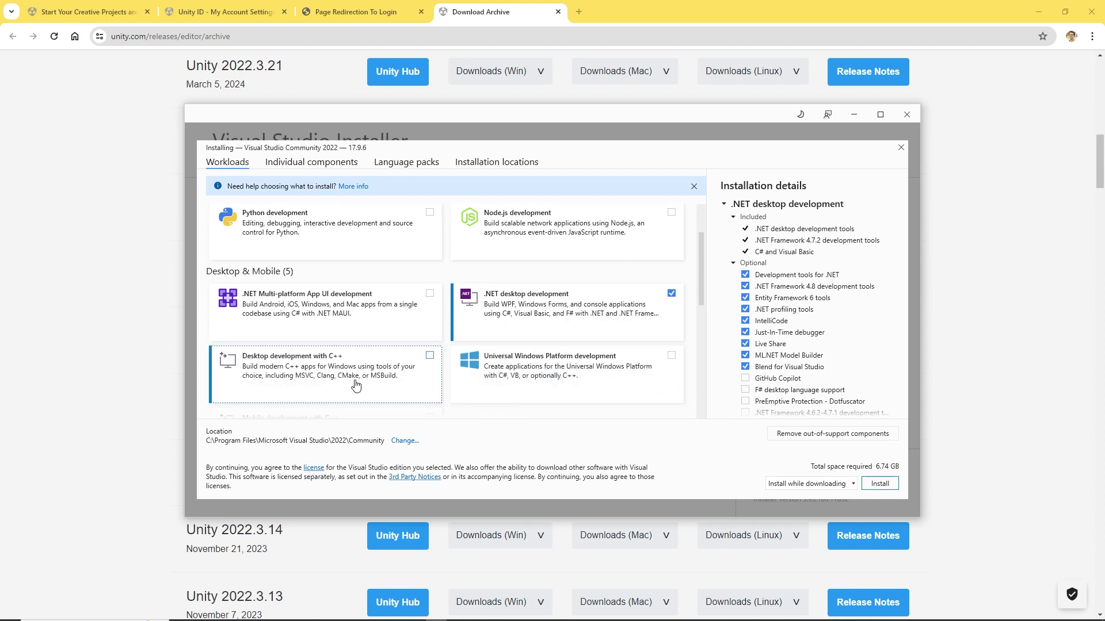
{"action": "scroll", "coordinate": [345, 374], "scroll_direction": "down", "scroll_amount": 2}
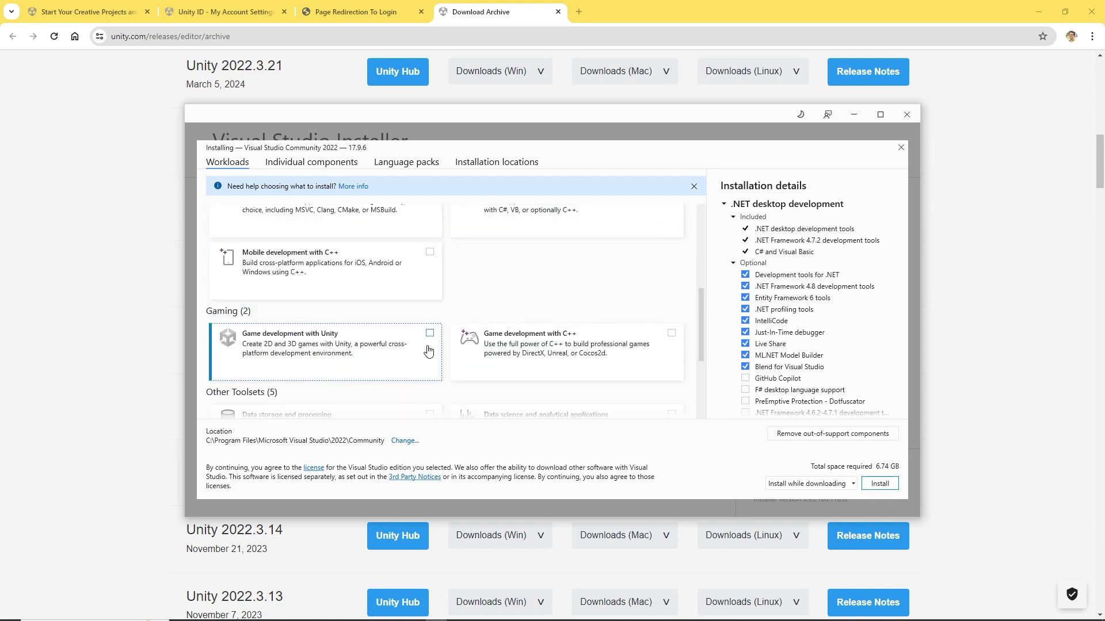
{"action": "left_click", "coordinate": [429, 335]}
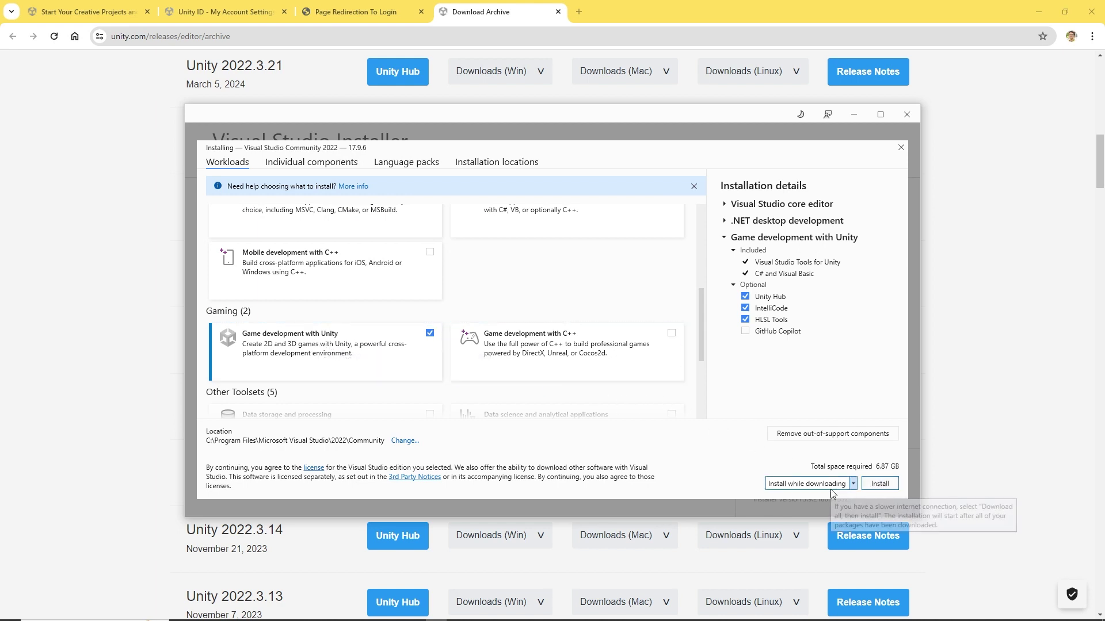
{"action": "left_click", "coordinate": [875, 484]}
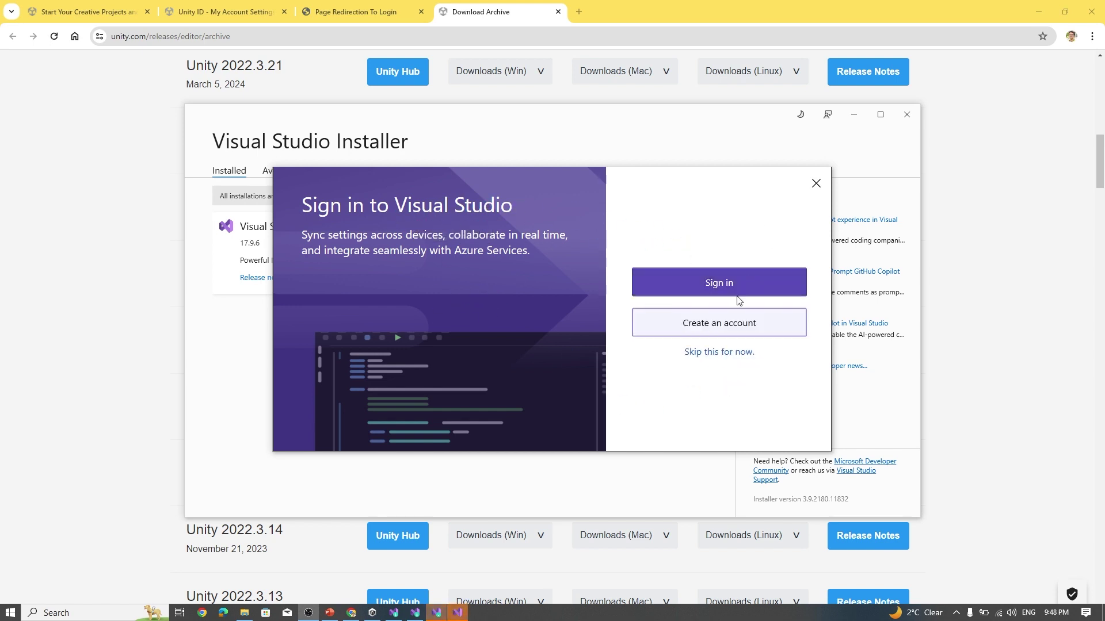
Skip Visual Studio sign-in, start with the Dark theme, and continue without code.
{"action": "left_click", "coordinate": [715, 353]}
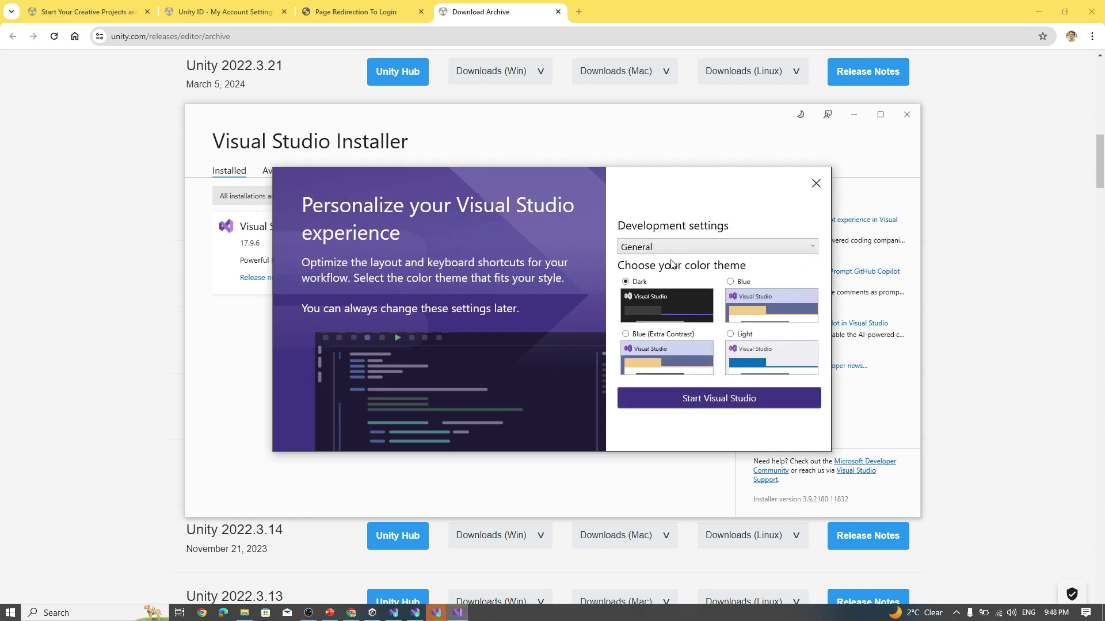
{"action": "left_click", "coordinate": [720, 405]}
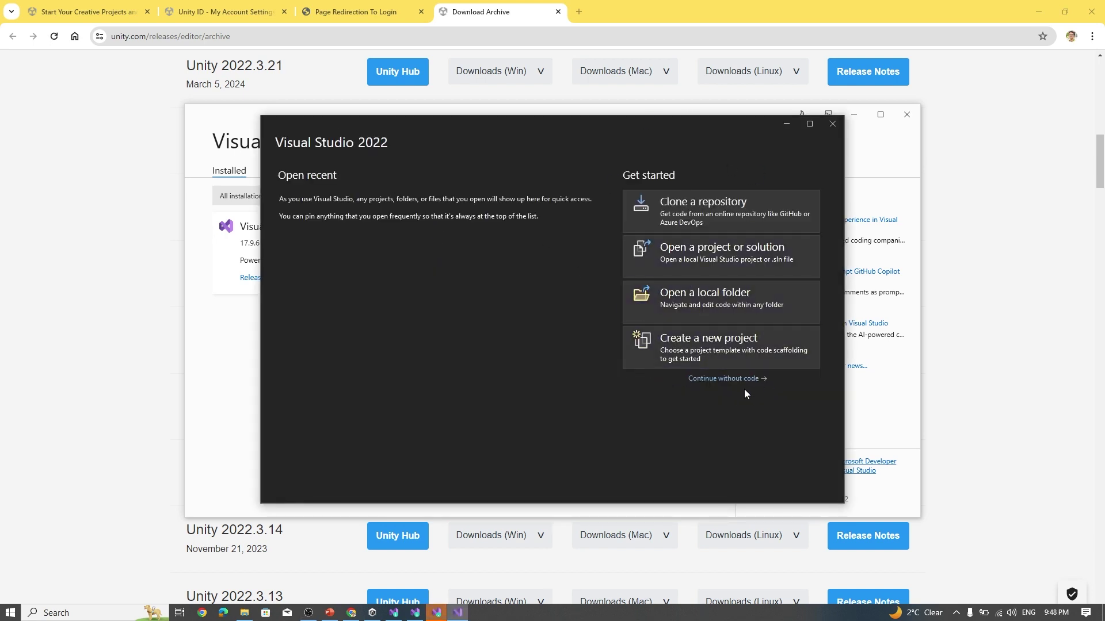
{"action": "left_click", "coordinate": [724, 379]}
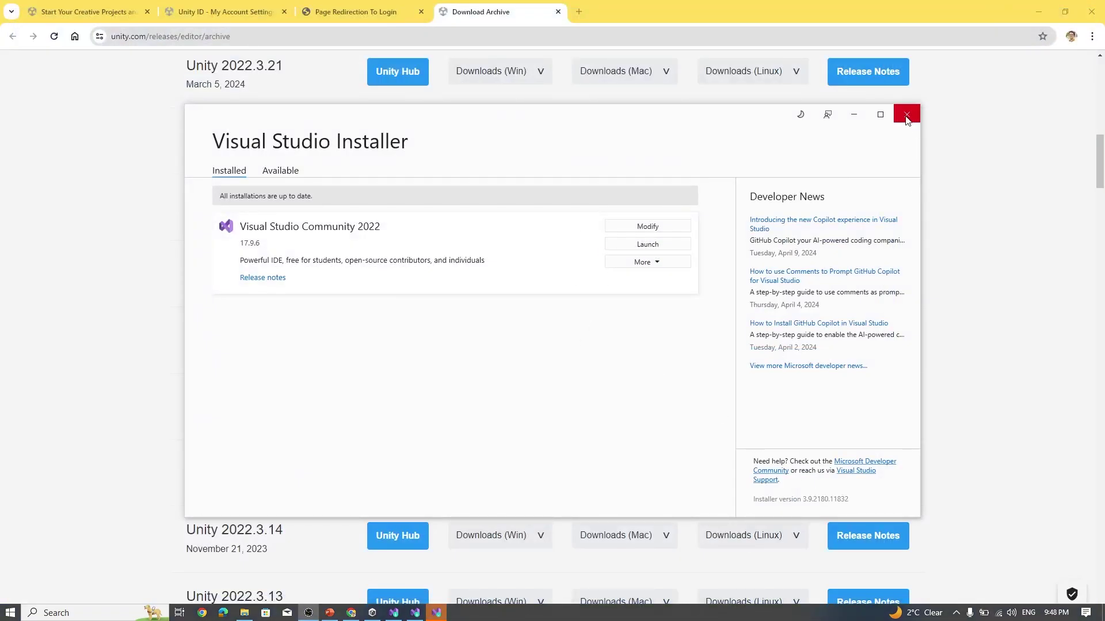
Close the Visual Studio Installer notice and view Unity 2022.3.16f1 LTS listed under Installs.
{"action": "left_click", "coordinate": [906, 120]}
{"action": "left_click", "coordinate": [679, 239]}
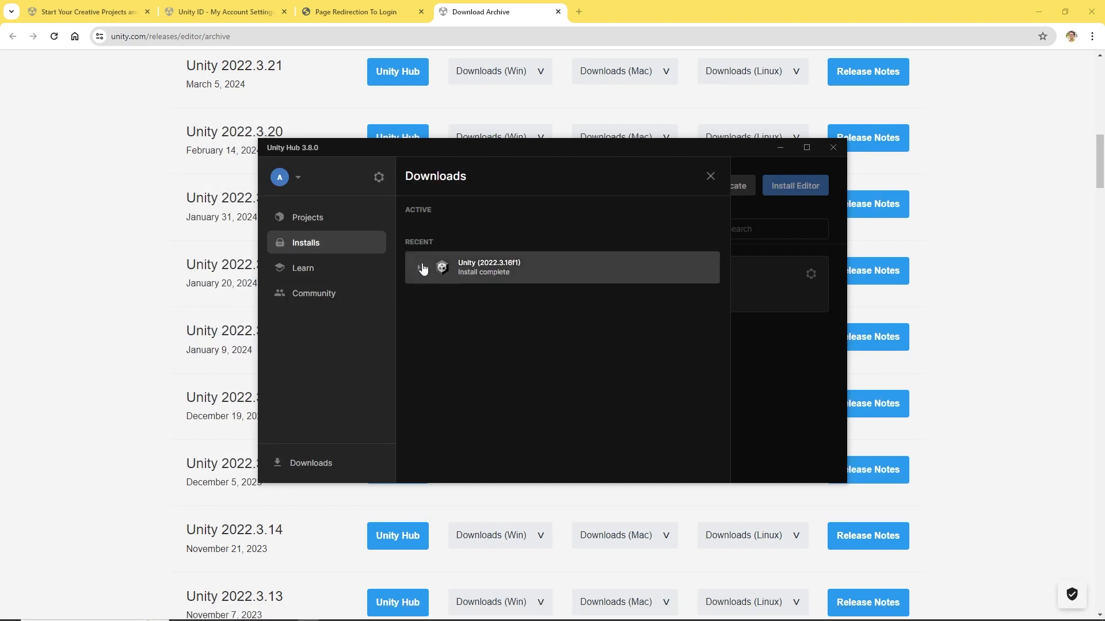
{"action": "left_click", "coordinate": [302, 221]}
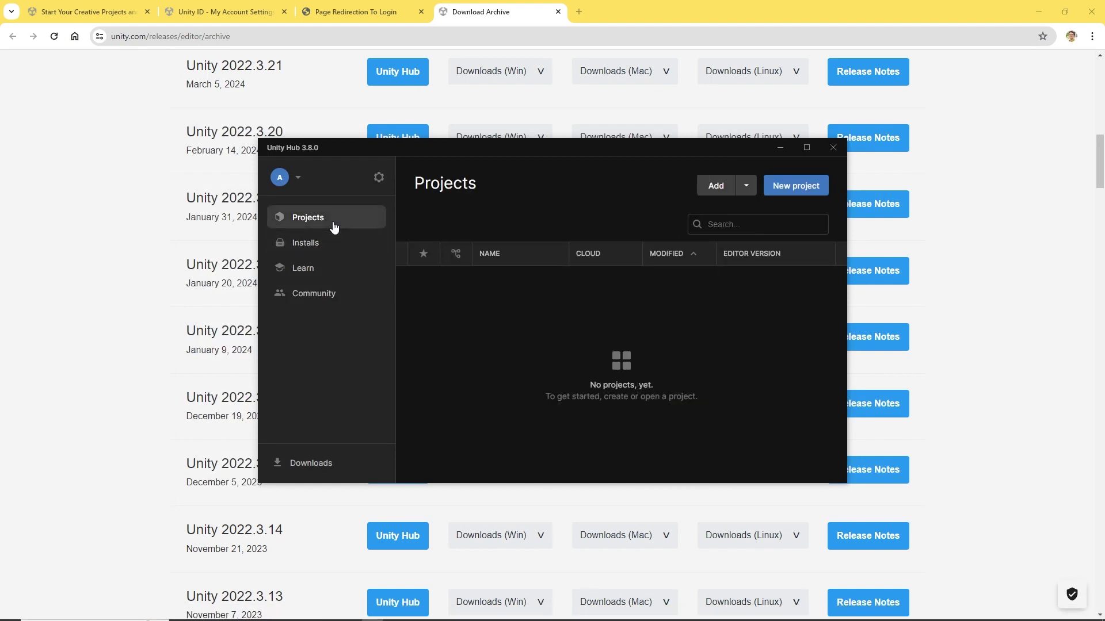
{"action": "left_click", "coordinate": [308, 243]}
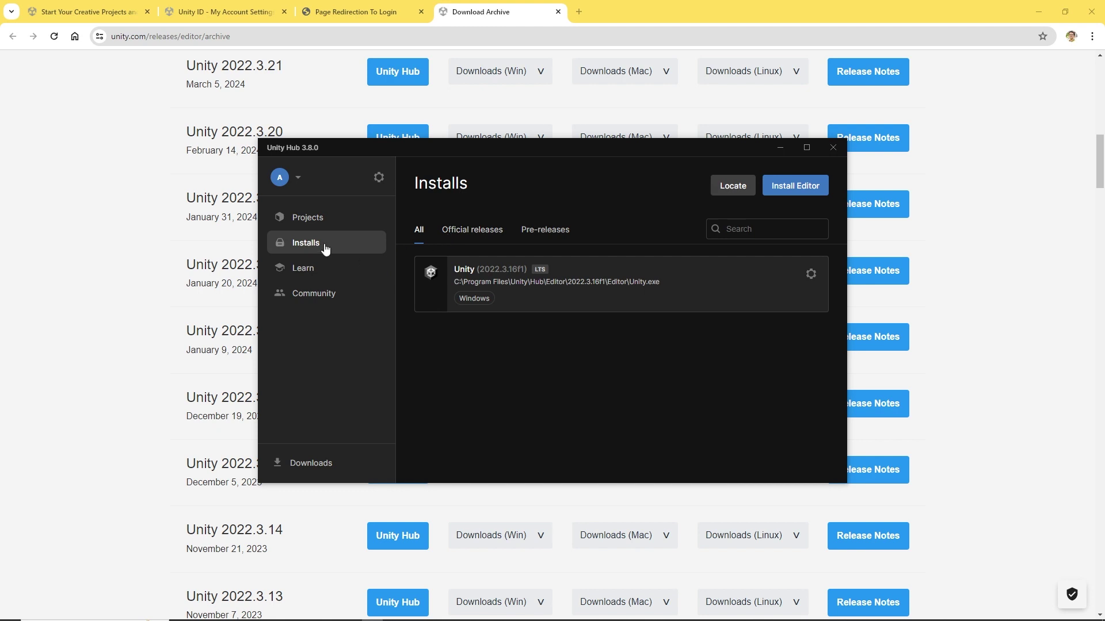